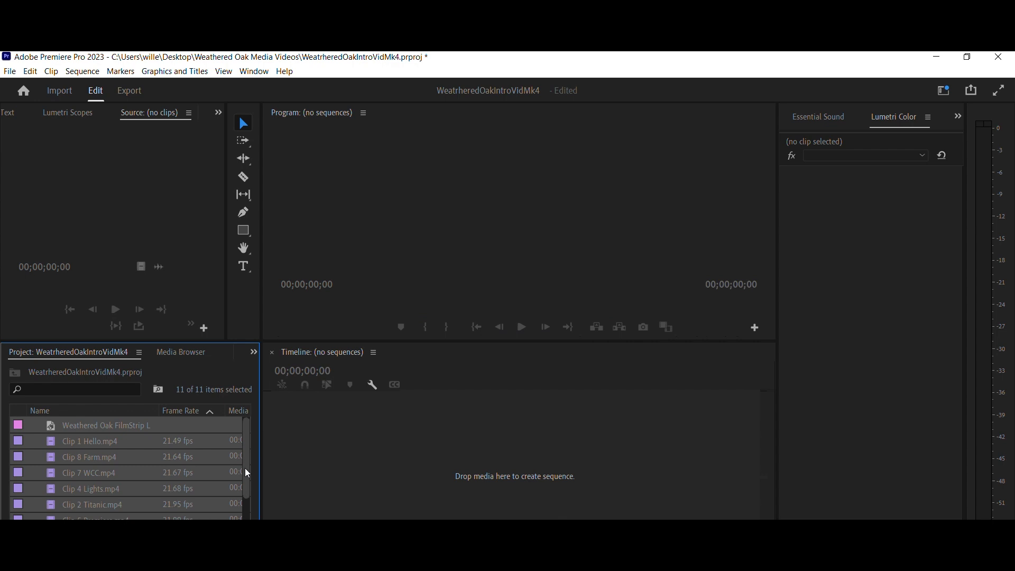
Step: Create a new sequence from the Weathered Oak Intro REMIX audio file in the project
scroll(247, 447, down, 3)
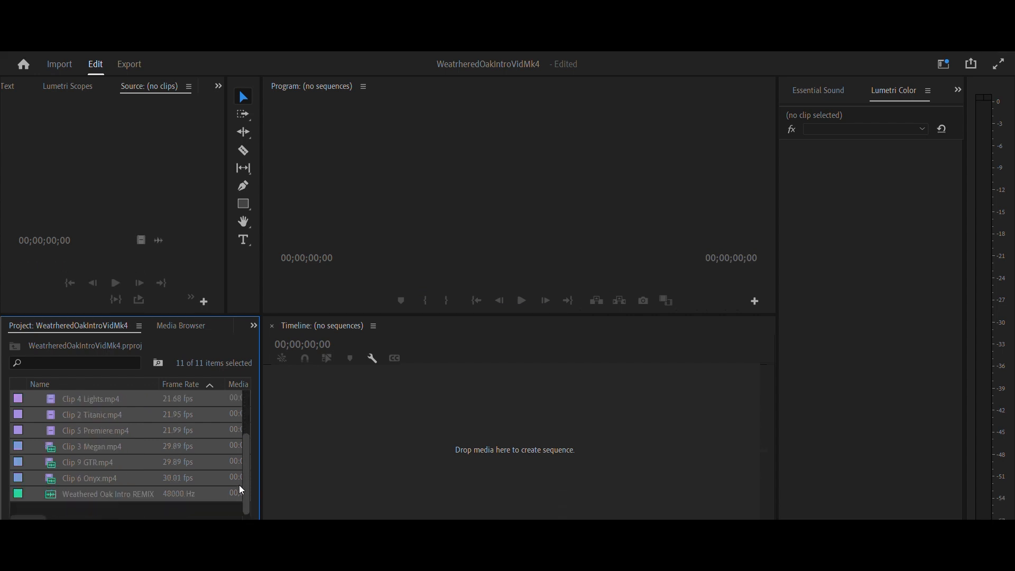
click(203, 509)
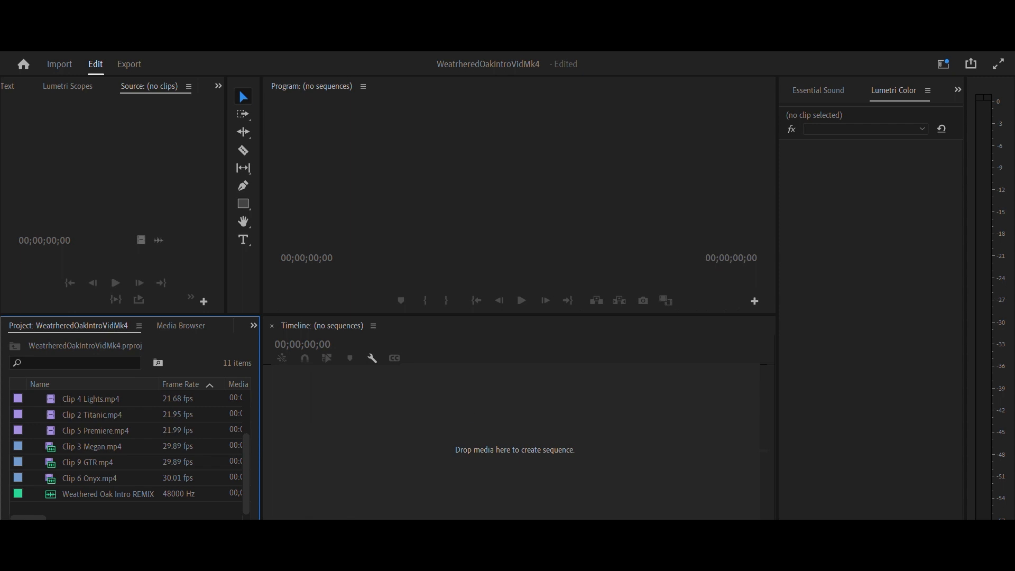
click(51, 499)
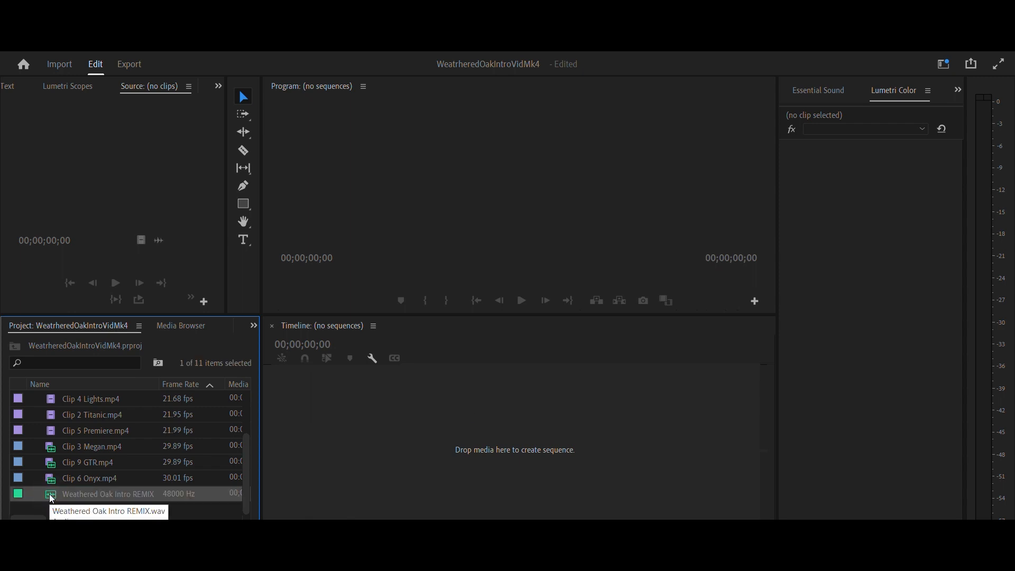
drag(52, 499, 331, 420)
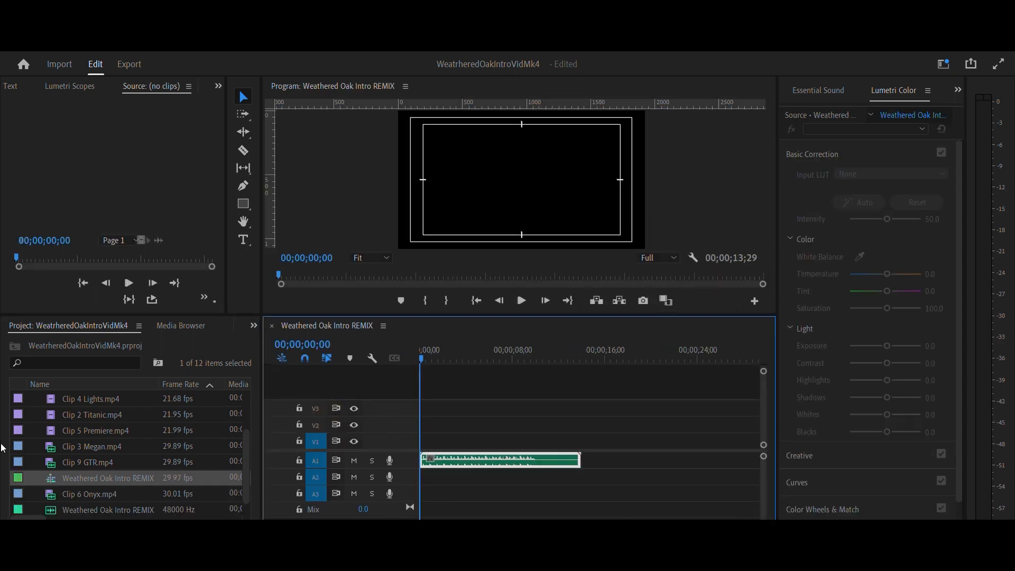
Step: Rename the new sequence in the project as Weathered Oak Intro VidMk4
right_click(53, 484)
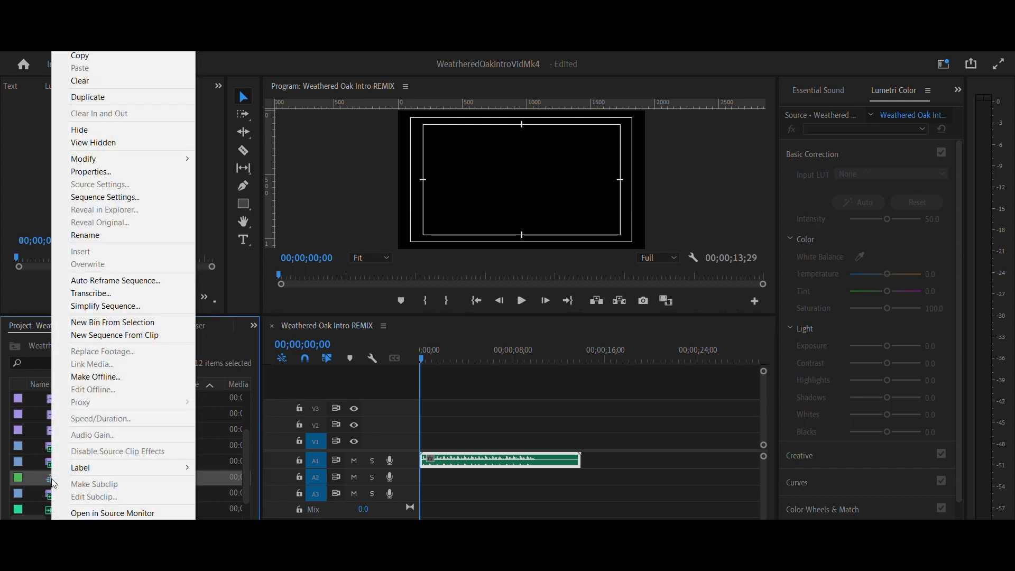
click(105, 240)
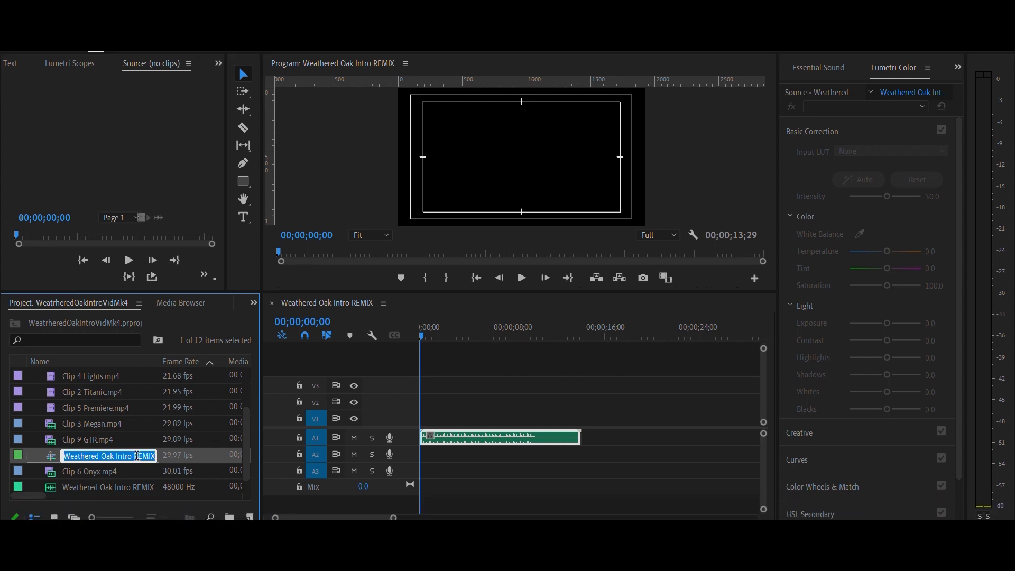
click(136, 456)
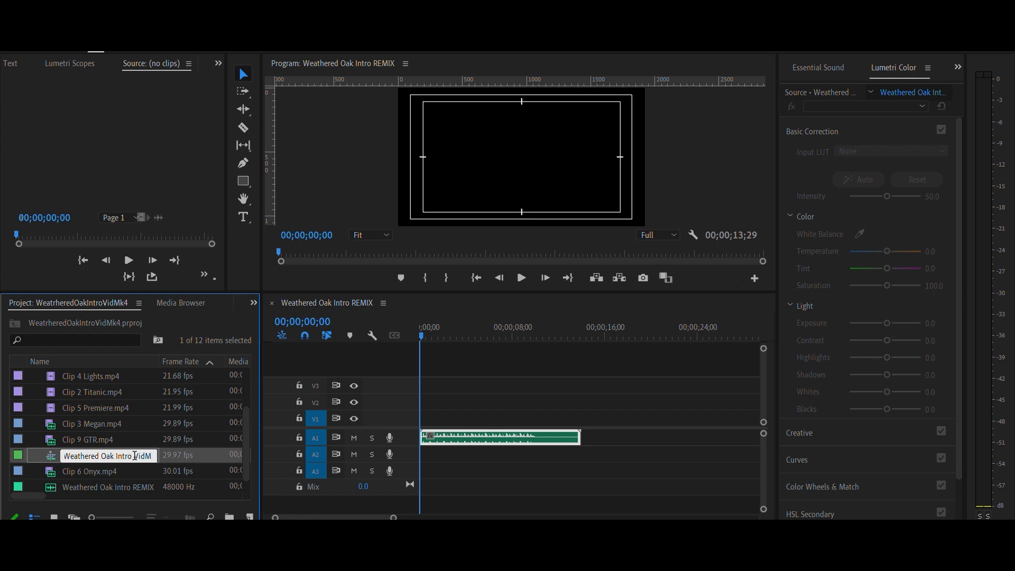
text(4)
key(Tab)
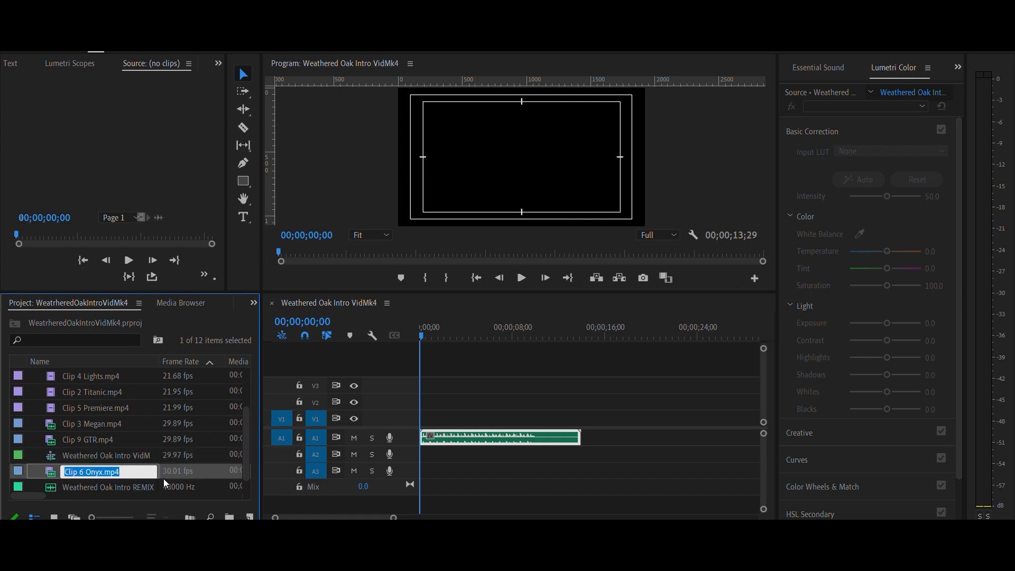
click(694, 442)
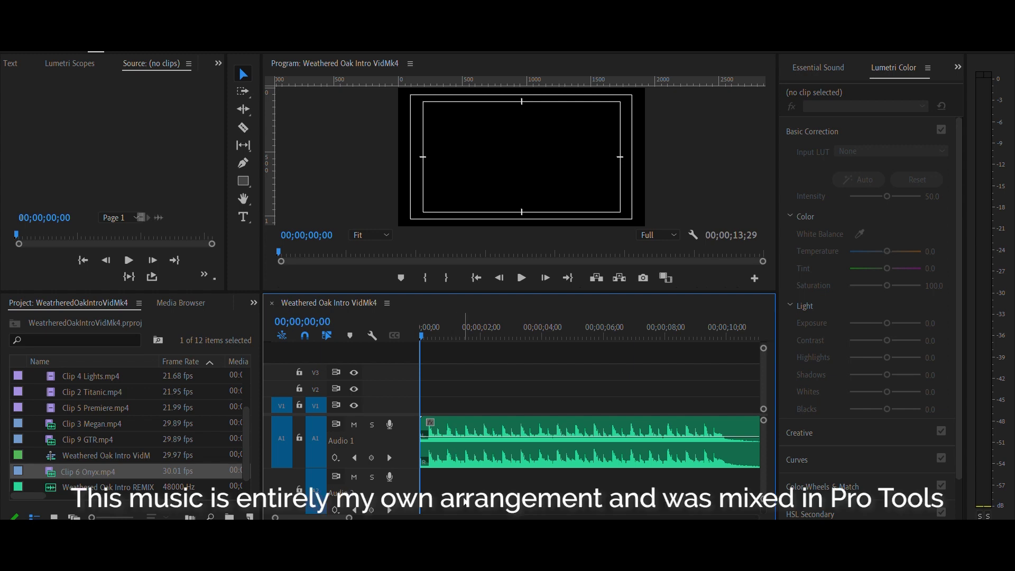
Step: Play through the music in the sequence to find its beats and select the audio clip
key(space)
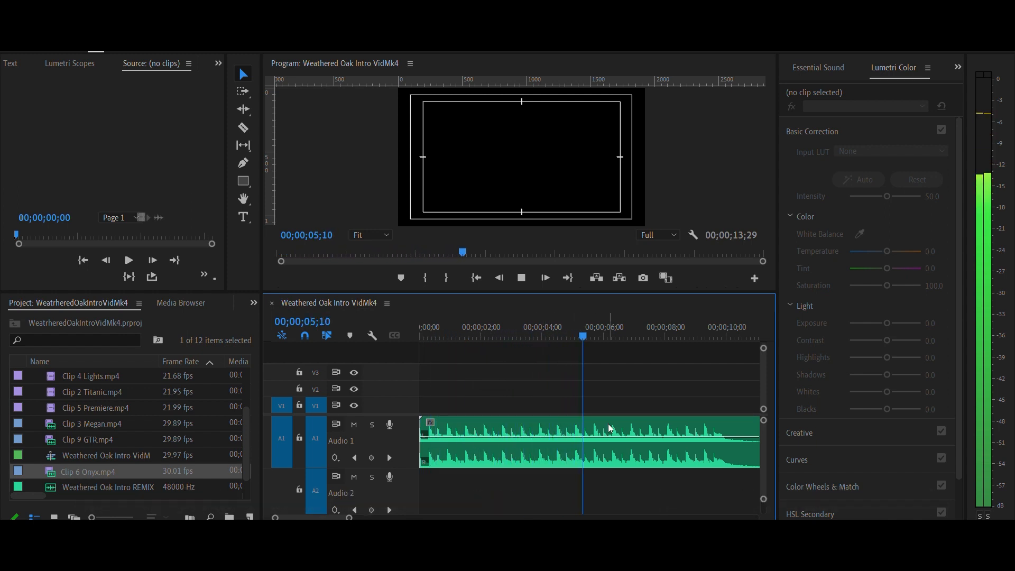
click(670, 426)
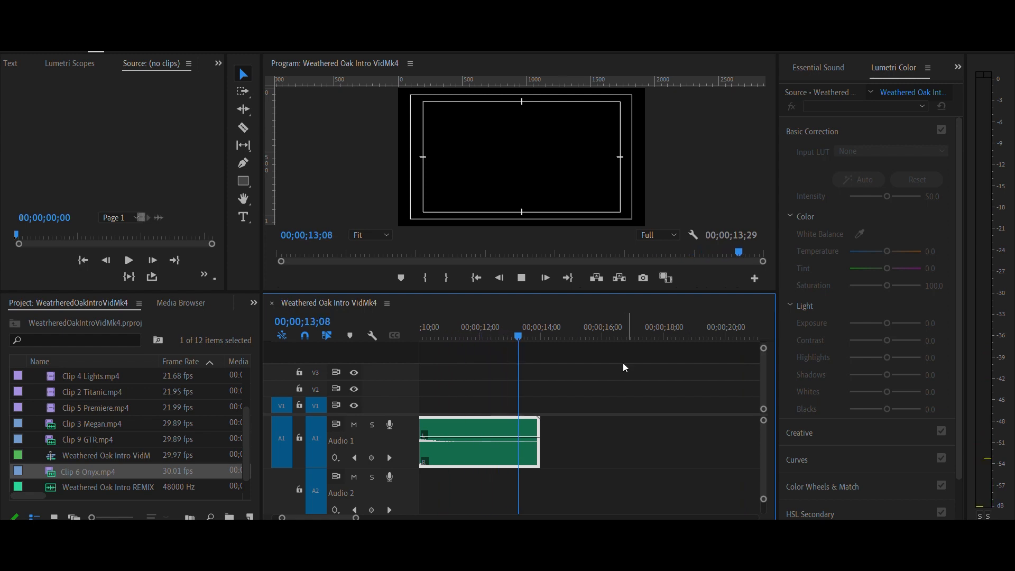
click(523, 278)
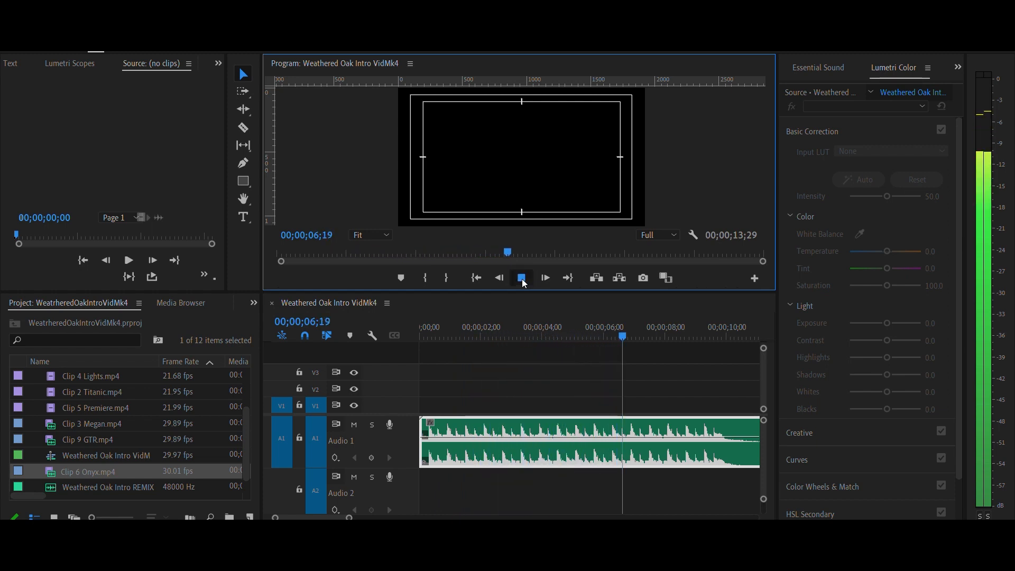
click(522, 281)
Step: Add markers to the selected music clip on the beats at 00;00;00;28 and 00;00;02;03
drag(624, 337, 450, 402)
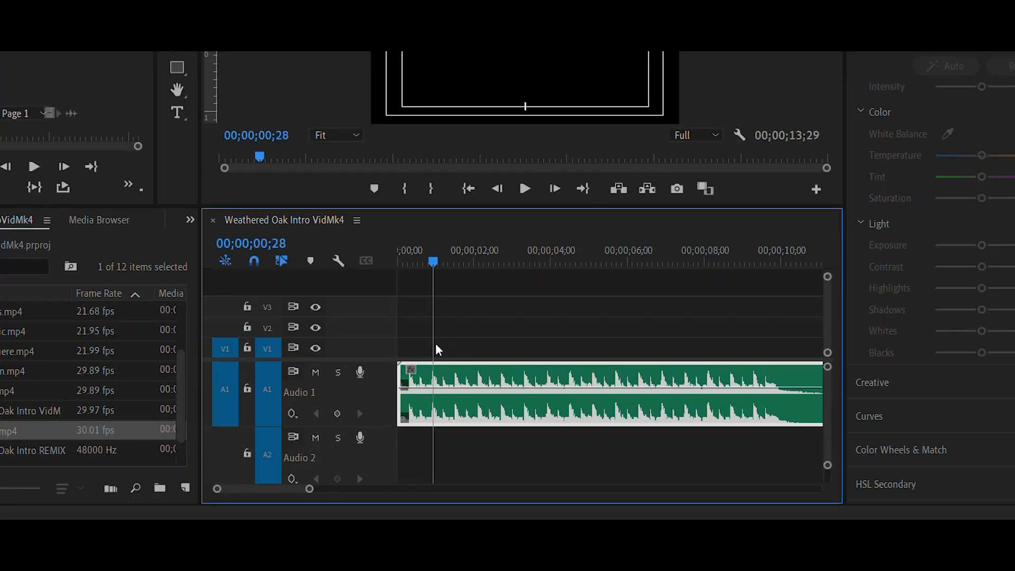
click(436, 345)
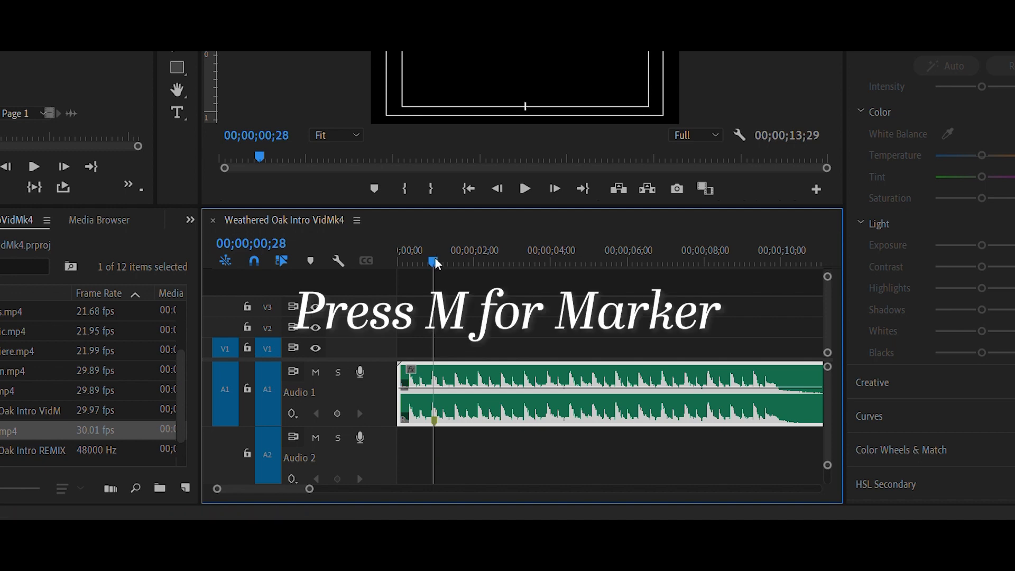
drag(436, 263, 480, 275)
click(480, 268)
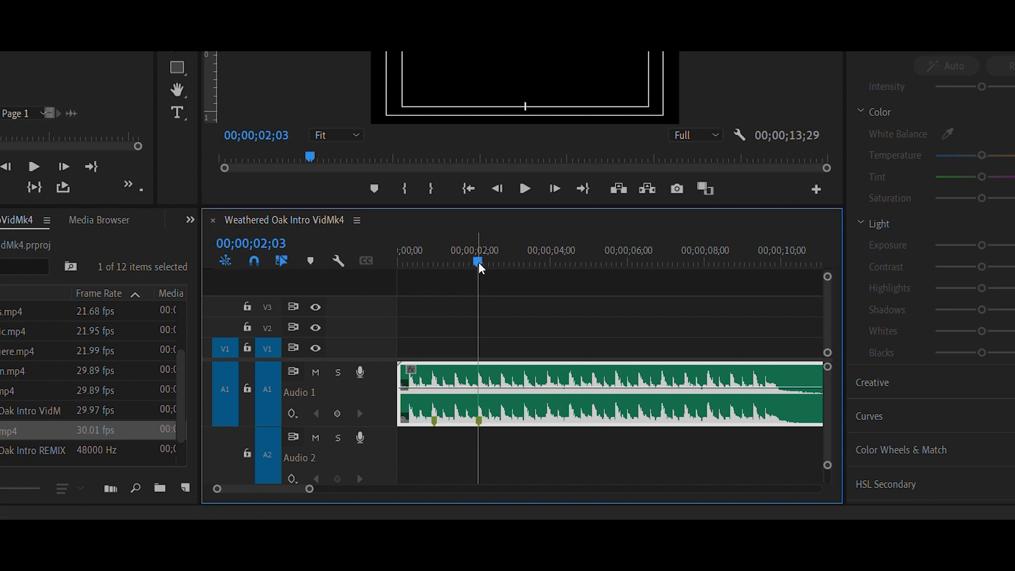
Step: Add markers at the same beat interval along the rest of the music clip, from 00;00;03;09 through 00;00;09;09
drag(478, 260, 524, 268)
click(525, 268)
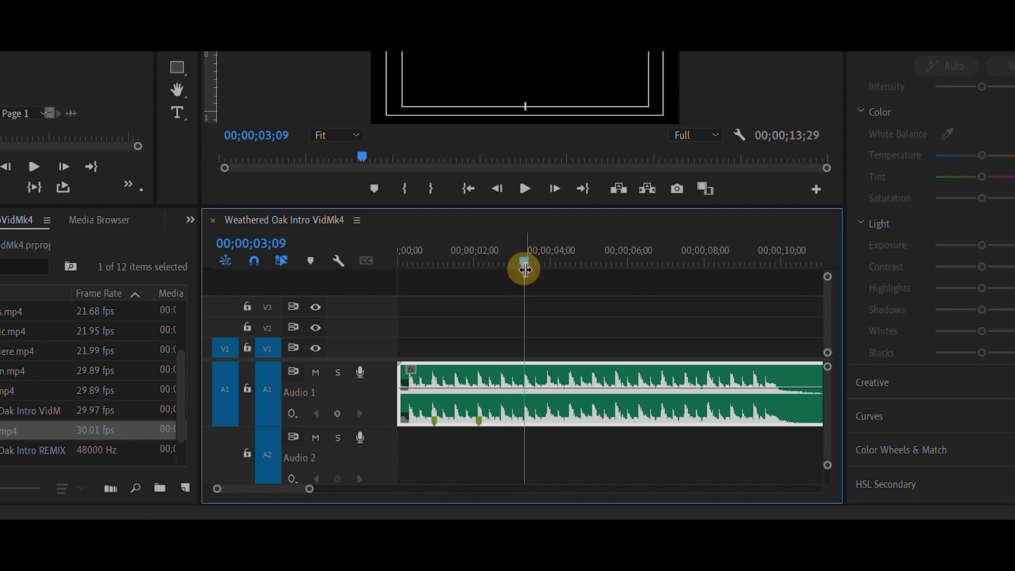
drag(525, 270, 571, 283)
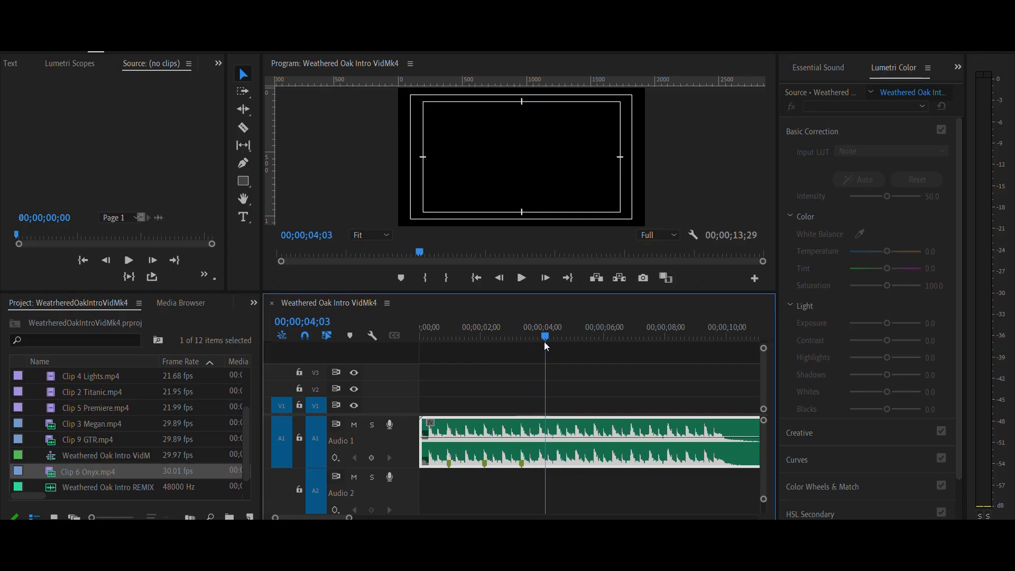
drag(556, 350, 707, 343)
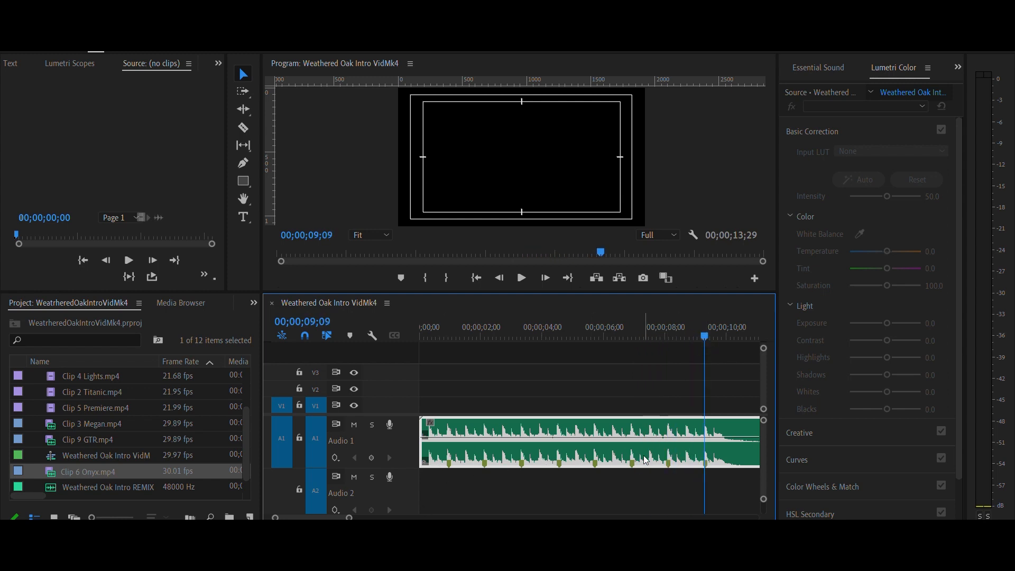
click(450, 339)
mouse_move(450, 340)
mouse_down()
mouse_move(491, 360)
mouse_move(465, 352)
mouse_up()
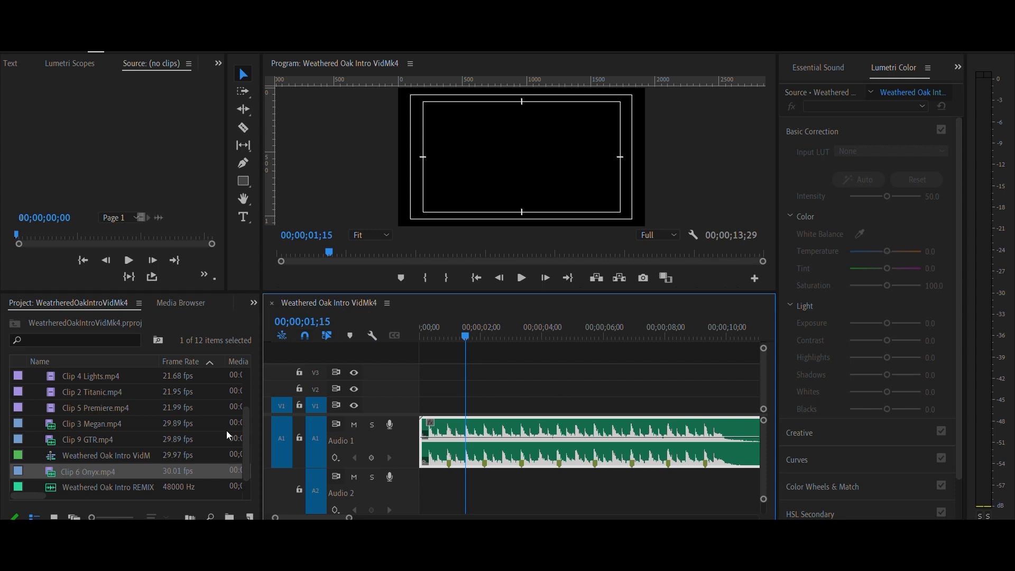
Step: Open Clip 1 Hello.mp4 in the Source monitor and set its In point at 00:00:03:02
drag(245, 424, 251, 393)
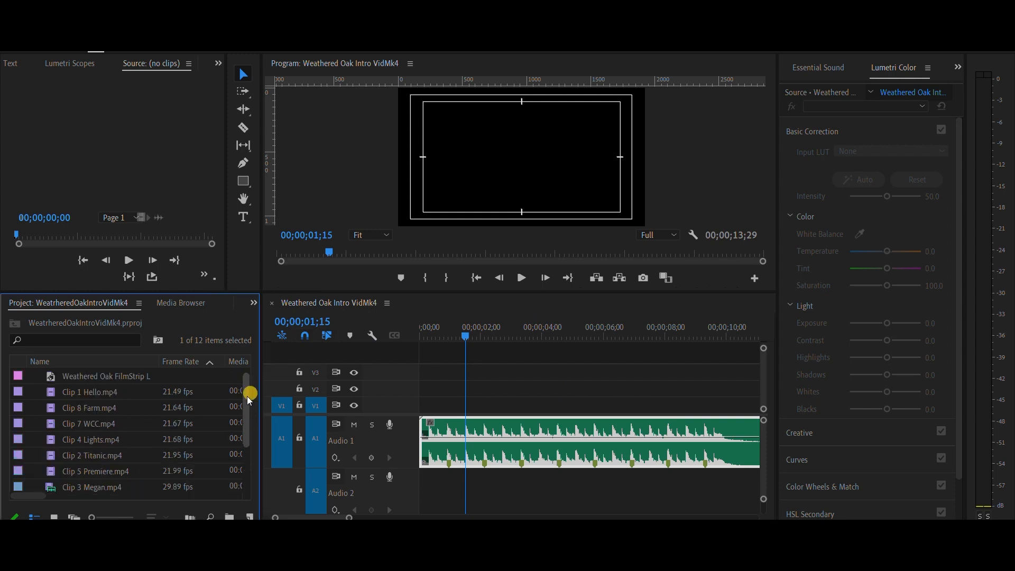
double_click(53, 396)
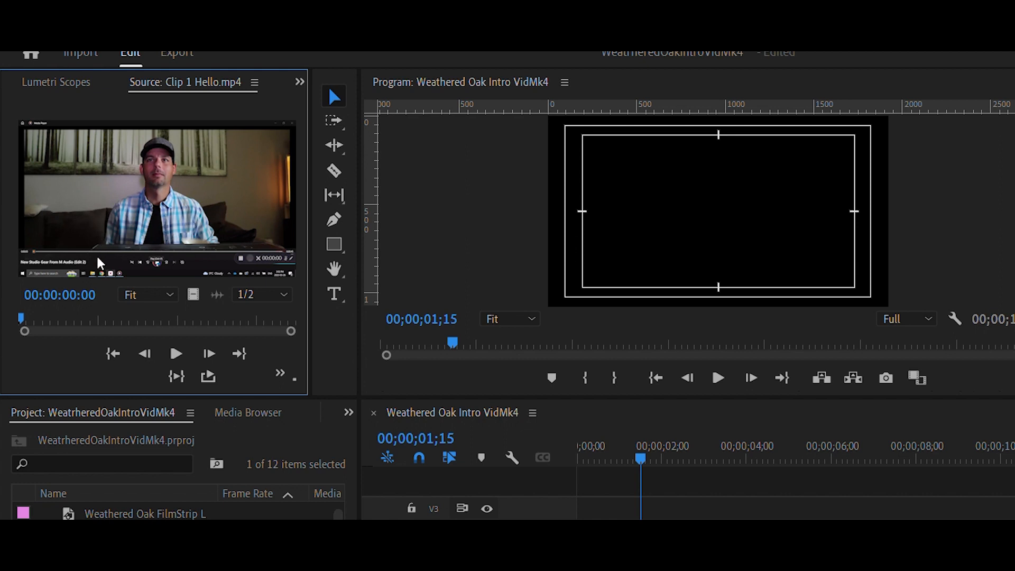
drag(22, 323, 64, 323)
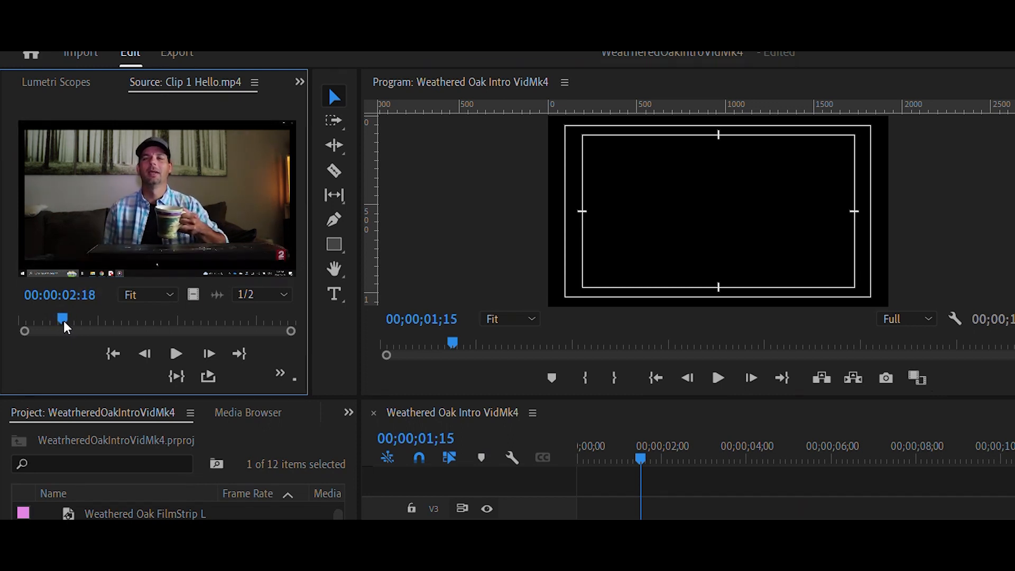
mouse_move(63, 321)
mouse_down()
mouse_move(88, 318)
mouse_move(69, 326)
mouse_up()
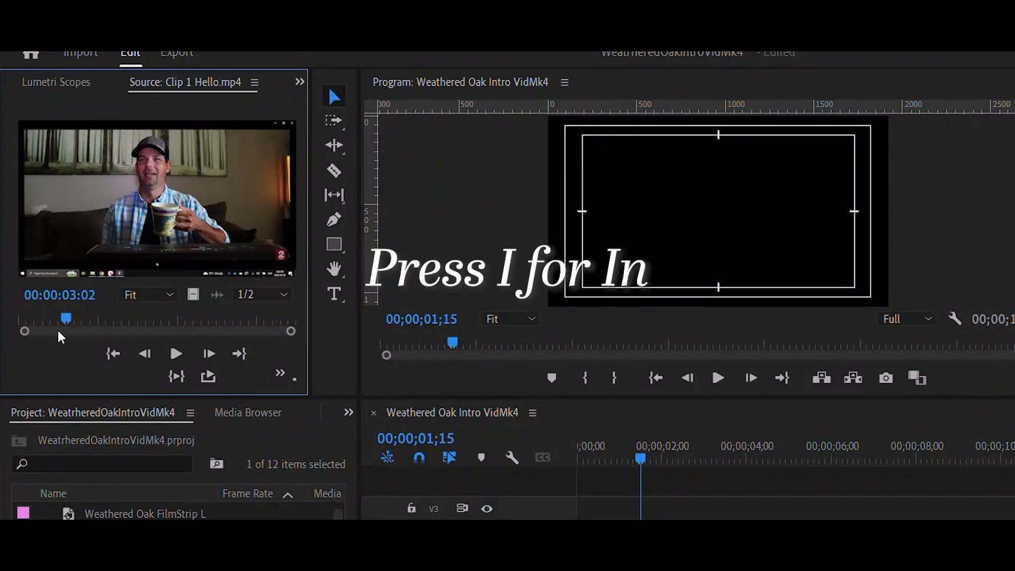
key(i)
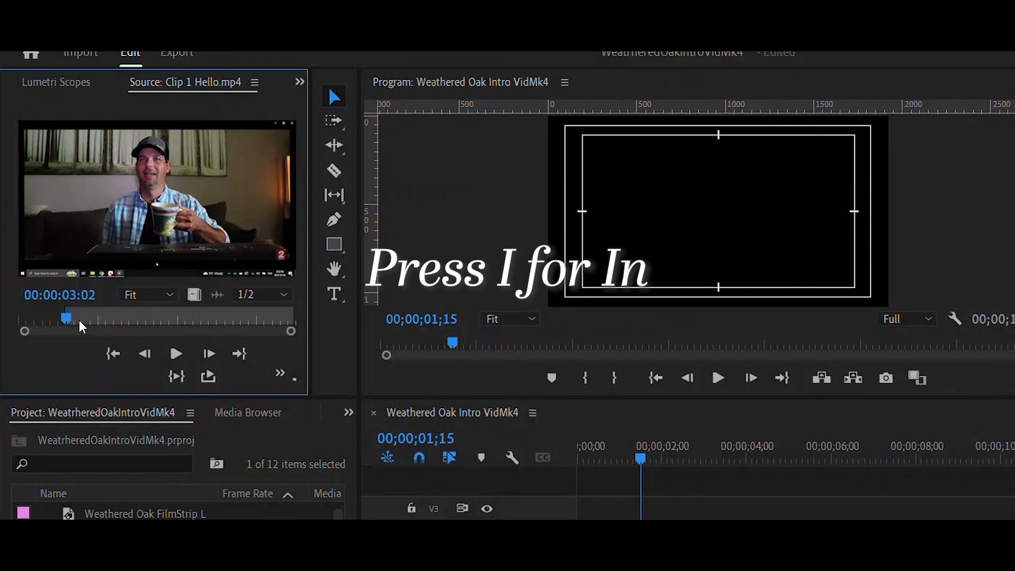
Step: Set the Out point of Clip 1 Hello.mp4 at 00:00:04:02
key(Right)
key(Right)
key(Right)
key(Right)
key(Right)
key(Right)
key(Right)
key(Right)
key(Right)
key(Right)
key(Right)
key(Right)
key(Right)
key(Right)
key(Right)
key(Right)
key(Right)
key(Right)
key(Right)
key(Right)
key(Right)
key(Right)
key(Right)
key(Right)
key(Right)
key(Right)
key(Right)
key(Right)
key(Right)
key(Right)
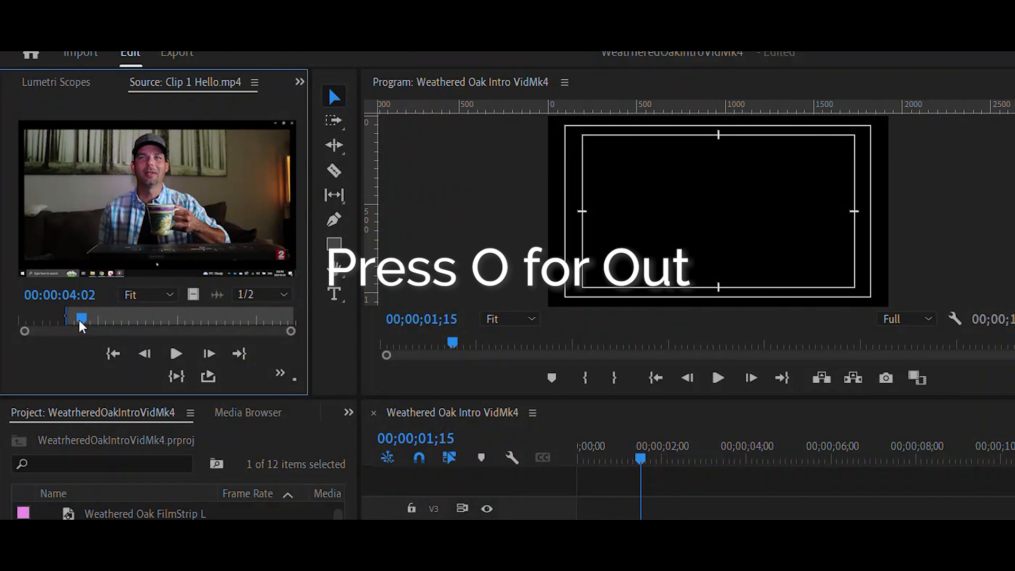
key(o)
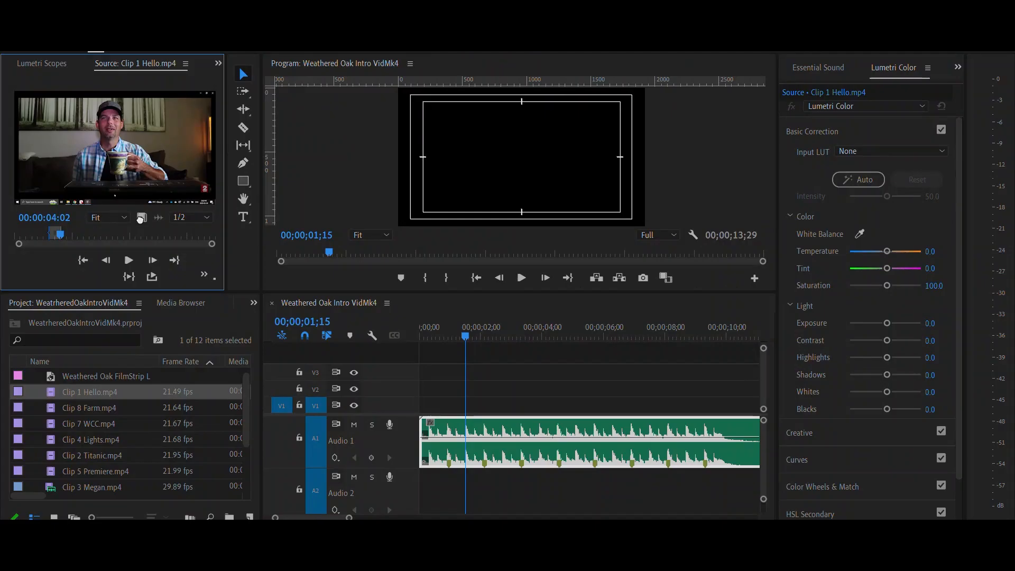
Step: Place only the video of Clip 1 at the start of track V1 and move the playhead to 00;00;01;00
drag(192, 295, 581, 534)
drag(420, 387, 423, 401)
mouse_move(431, 339)
mouse_down()
mouse_move(422, 339)
mouse_move(448, 344)
mouse_move(419, 345)
mouse_move(443, 352)
mouse_up()
key(Right)
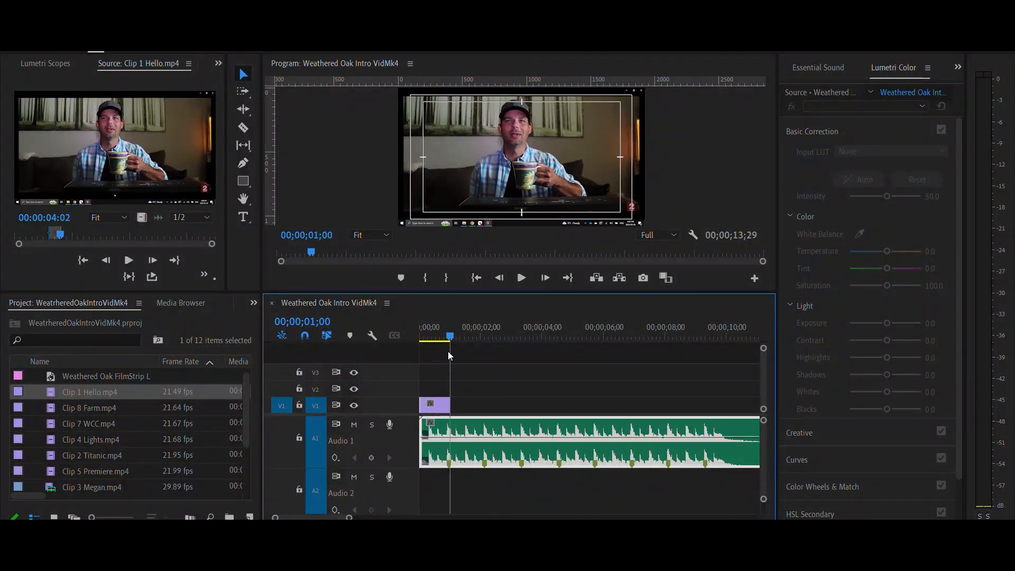
key(Right)
Step: Mark Clip 2 Titanic.mp4 from 00:00:05:21 to 00:00:06:21 and place only its video directly after Clip 1 on V1
click(82, 359)
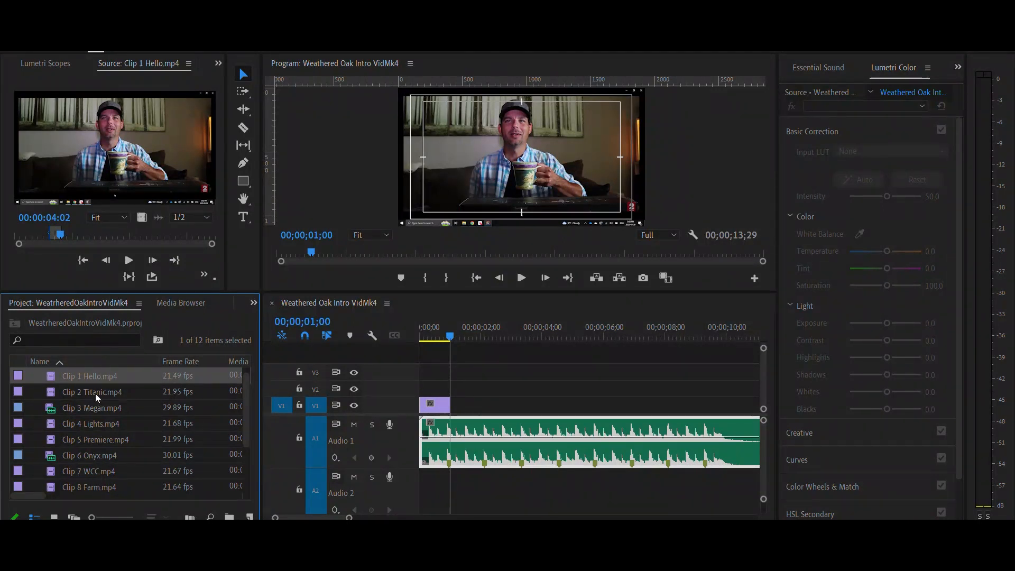
double_click(52, 396)
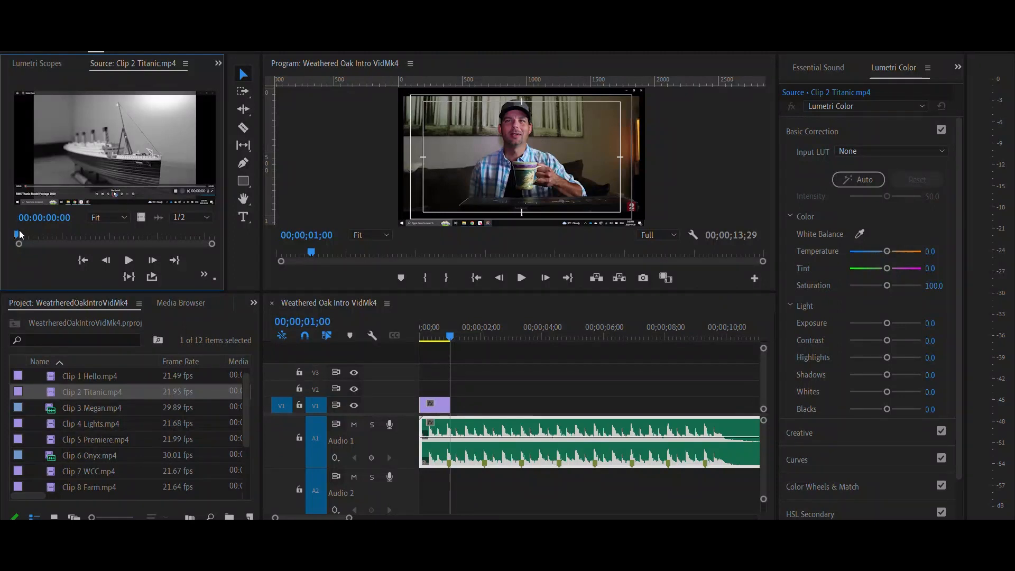
drag(18, 236, 75, 234)
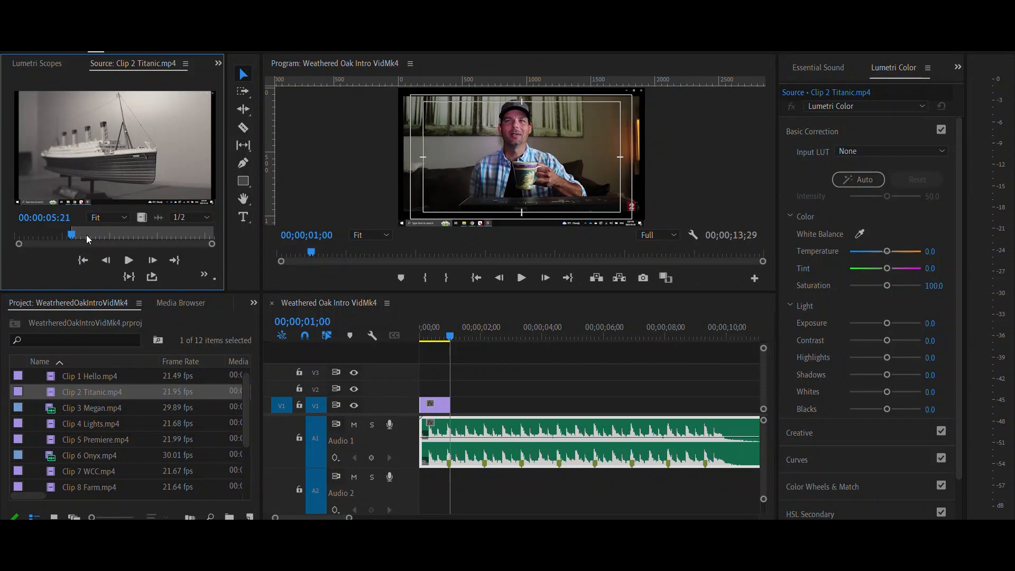
drag(73, 239, 80, 240)
key(o)
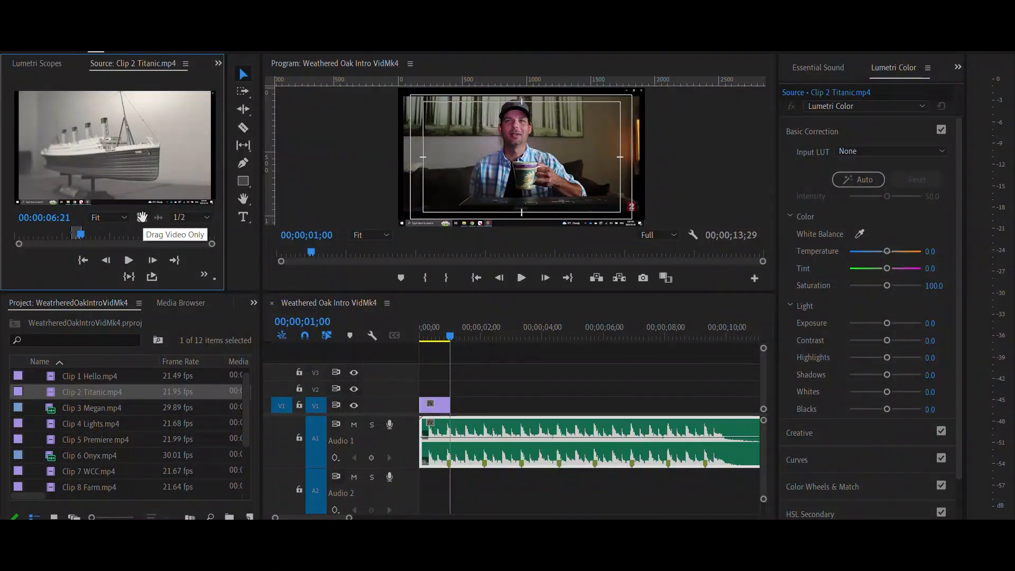
drag(142, 218, 453, 406)
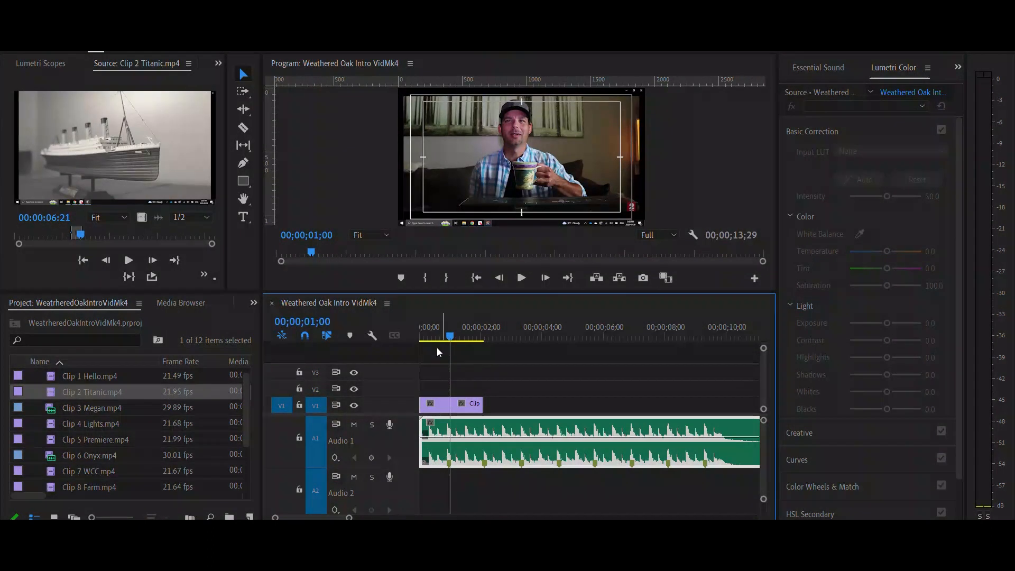
Step: Mark a short section of Clip 3 and place only its video after Clip 2 on V1
double_click(100, 408)
drag(16, 237, 110, 238)
key(i)
key(o)
drag(141, 218, 521, 405)
Step: Mark about one second of Clip 4 Lights.mp4 and fit its video after Clip 3 on V1, ending at the next marker
double_click(56, 427)
drag(47, 235, 523, 405)
key(i)
key(shift+Right)
key(shift+Right)
key(shift+Right)
key(shift+Right)
key(Right)
key(Right)
key(o)
drag(553, 406, 558, 405)
Step: Mark about one second of Clip 5 Premiere.mp4 ending at 00:00:04:04 and place only its video after Clip 4 on V1
double_click(56, 442)
drag(17, 234, 65, 235)
key(i)
key(shift+Right)
key(shift+Right)
key(shift+Right)
key(shift+Right)
key(Right)
key(Right)
key(o)
drag(142, 213, 576, 406)
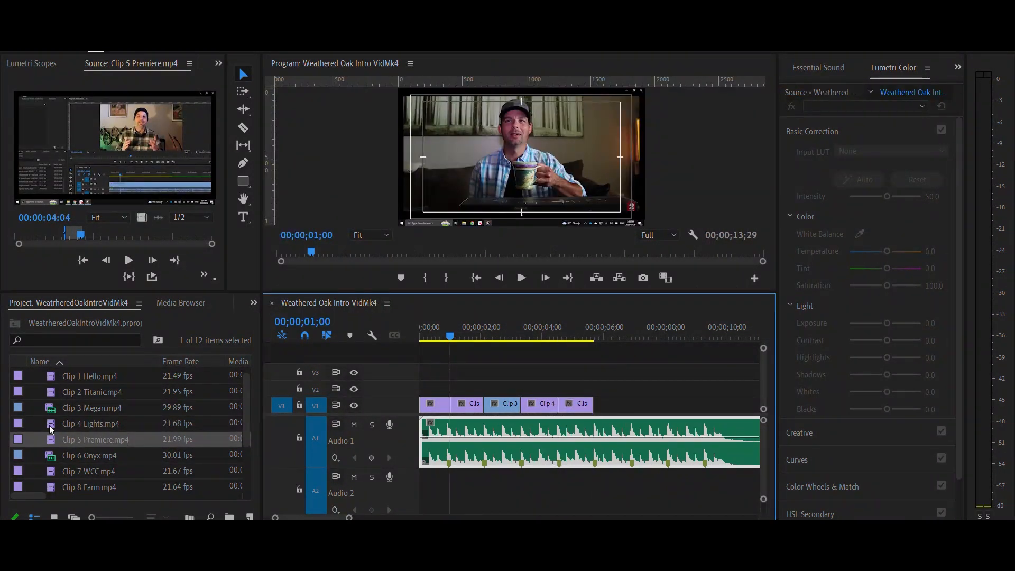
Step: Mark a short section of Clip 6 Onyx.mp4 starting at 00:00:13:11 and place only its video after Clip 5 on V1
double_click(88, 456)
drag(22, 236, 177, 240)
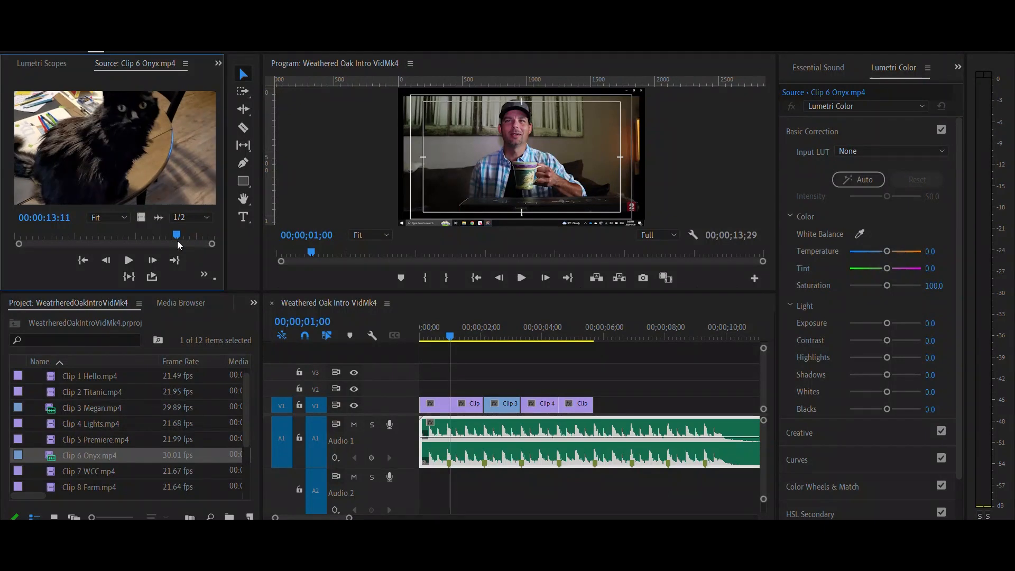
key(i)
key(space)
key(space)
key(o)
drag(141, 217, 597, 406)
Step: Mark a short section of Clip 7 WCC.mp4 and place its video after Clip 6 on V1
double_click(89, 471)
mouse_move(42, 235)
mouse_down()
mouse_move(152, 236)
mouse_move(633, 407)
mouse_move(40, 238)
mouse_up()
double_click(89, 487)
drag(247, 398, 247, 424)
drag(41, 236, 672, 406)
Step: Set the Out point of Clip 9 GTR.mp4 at 00:00:23:00 and fit its video after Clip 7, up to the last marker
double_click(71, 440)
key(o)
drag(661, 406, 667, 406)
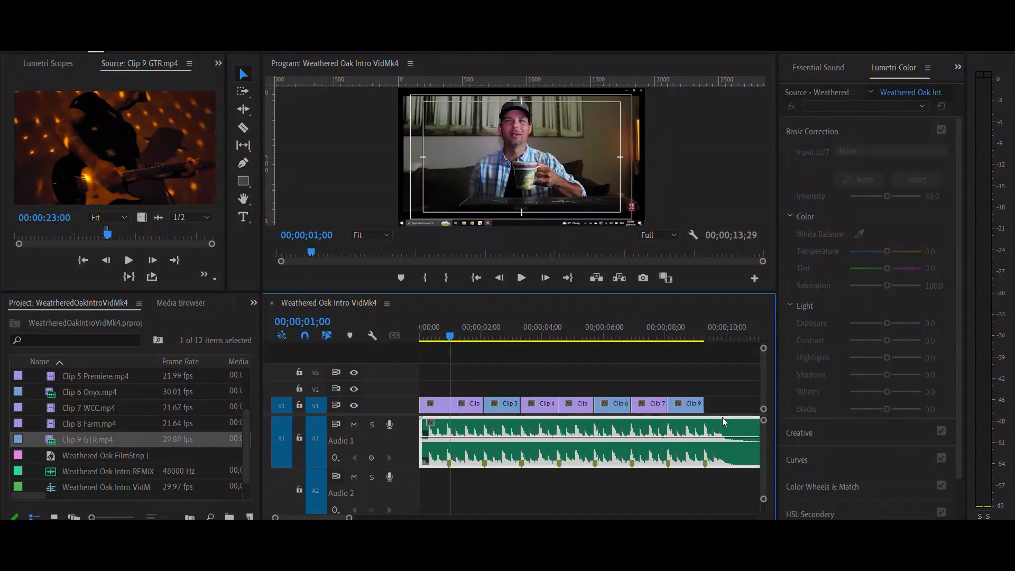
Step: Place the Weathered Oak FilmStrip logo image after Clip 9 on V1, and trim the logo and the music to end at 00;00;11;21
click(55, 459)
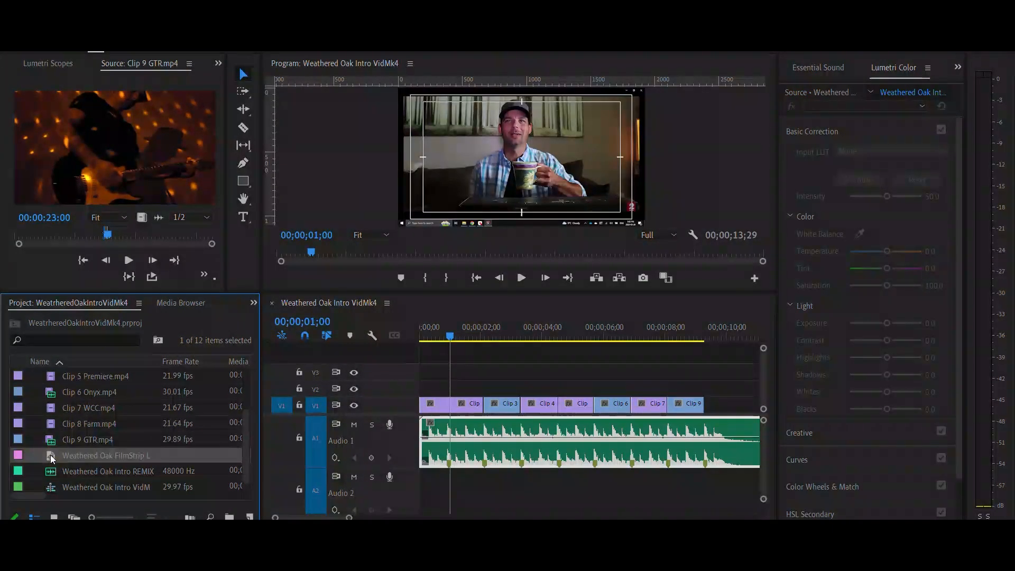
drag(55, 459, 711, 406)
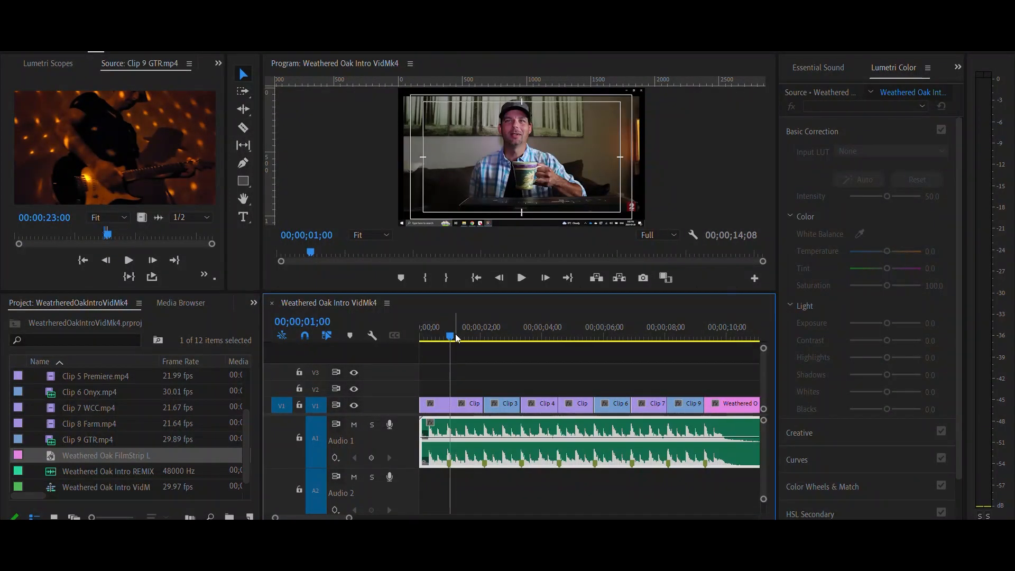
drag(453, 339, 658, 435)
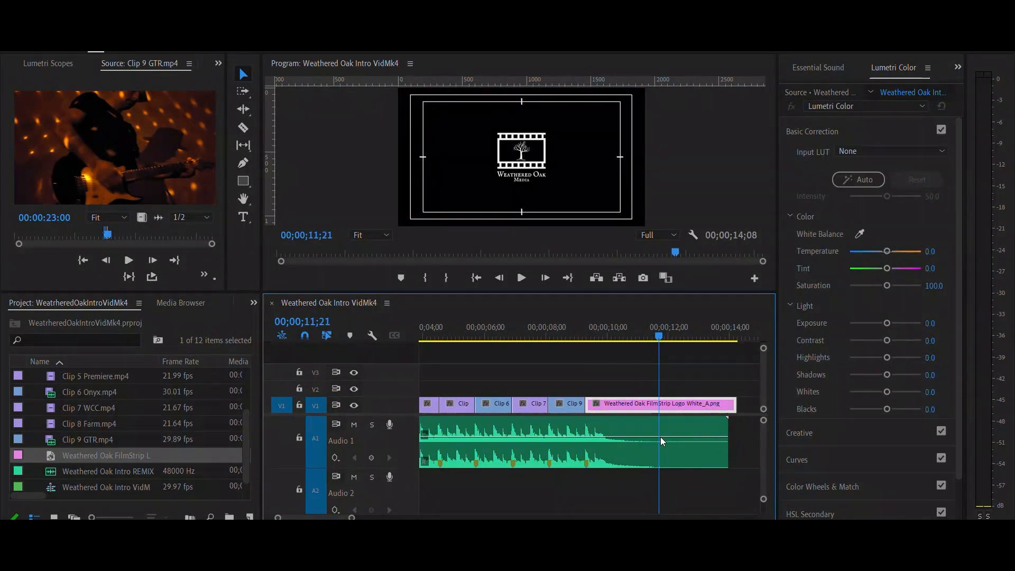
drag(731, 404, 657, 403)
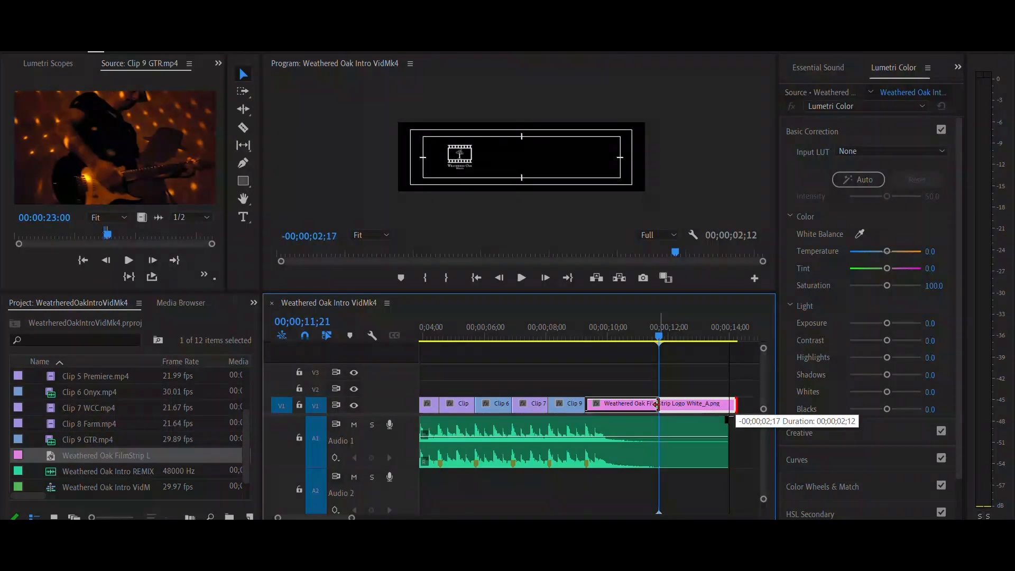
drag(657, 405, 657, 404)
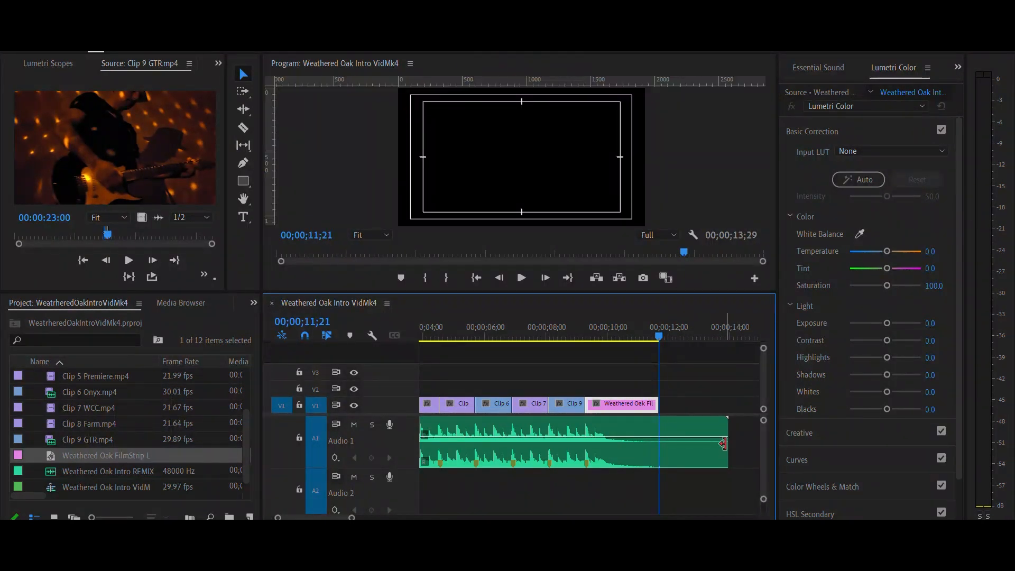
drag(725, 443, 658, 444)
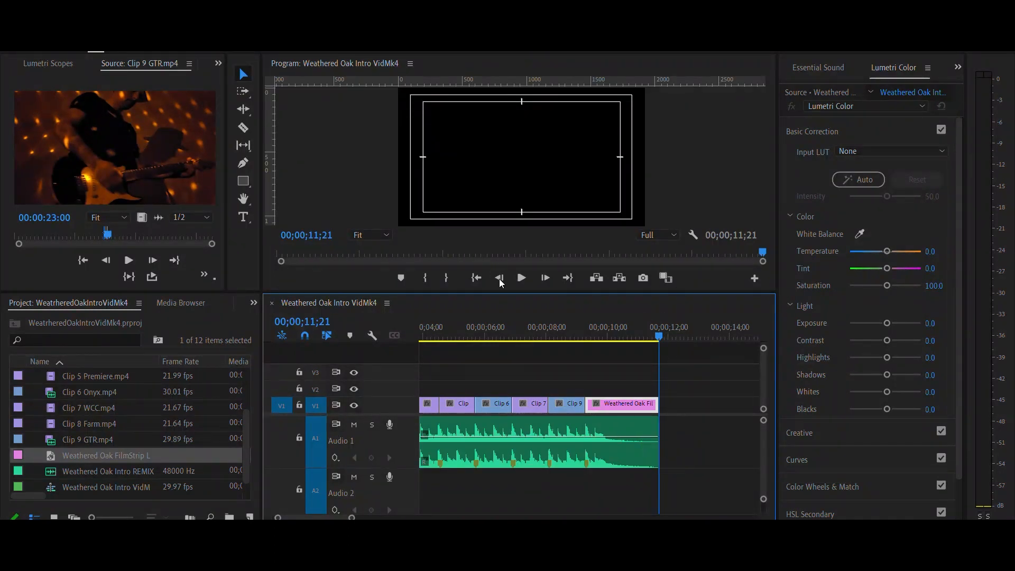
click(521, 277)
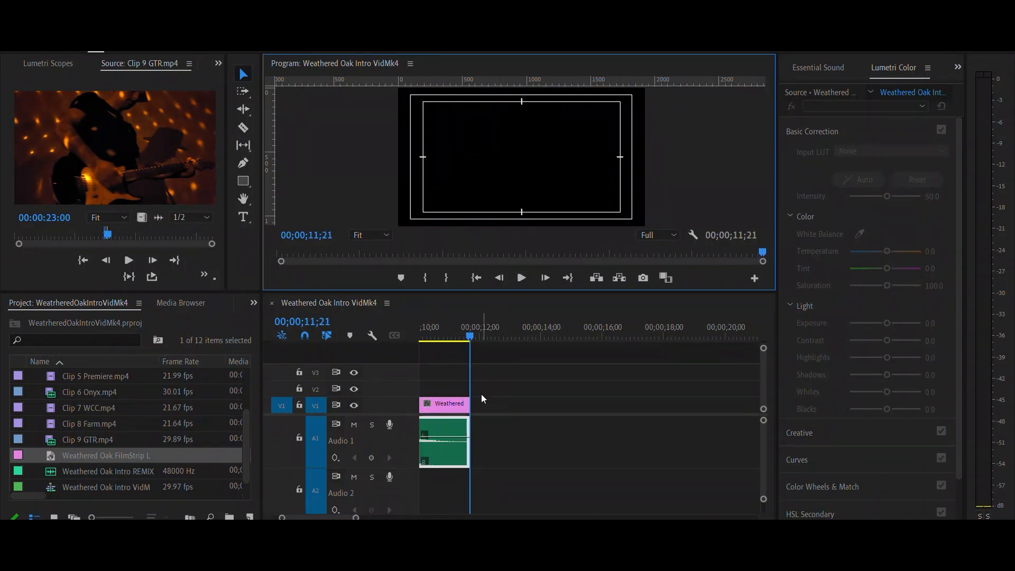
Step: Display the effect controls of the logo clip on V1 and widen their area to make room for the keyframe timeline
drag(475, 335, 563, 372)
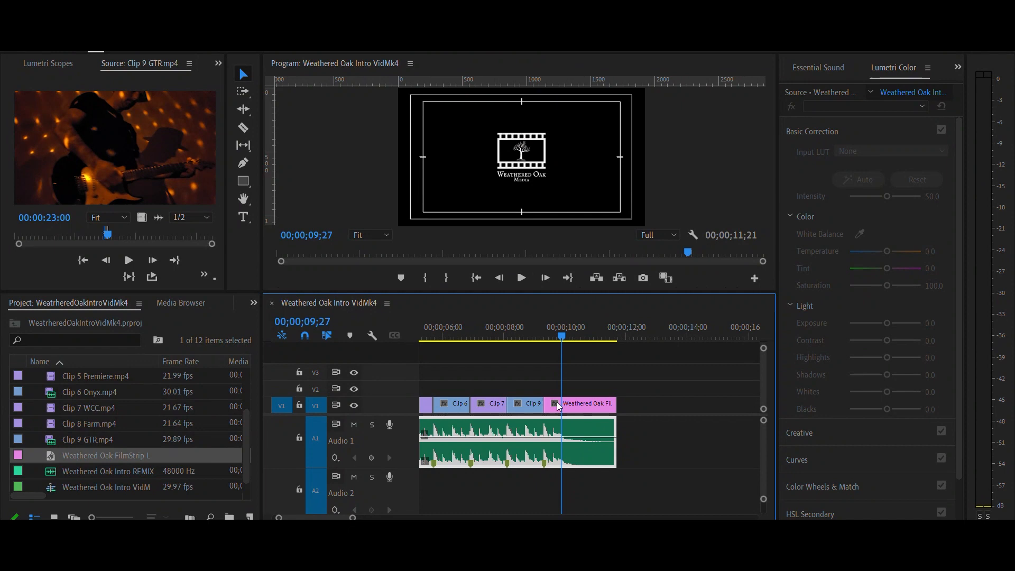
click(579, 406)
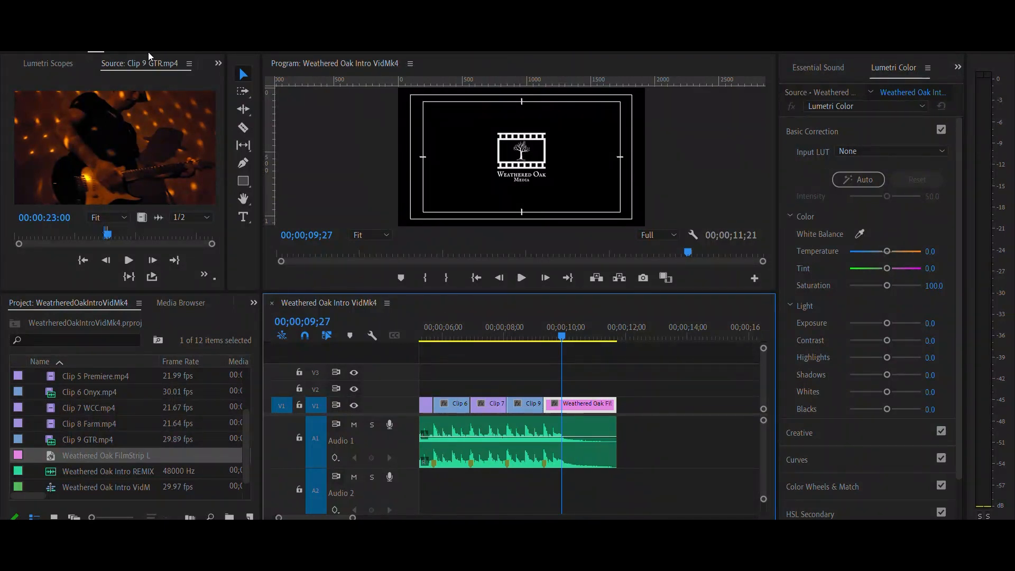
click(218, 64)
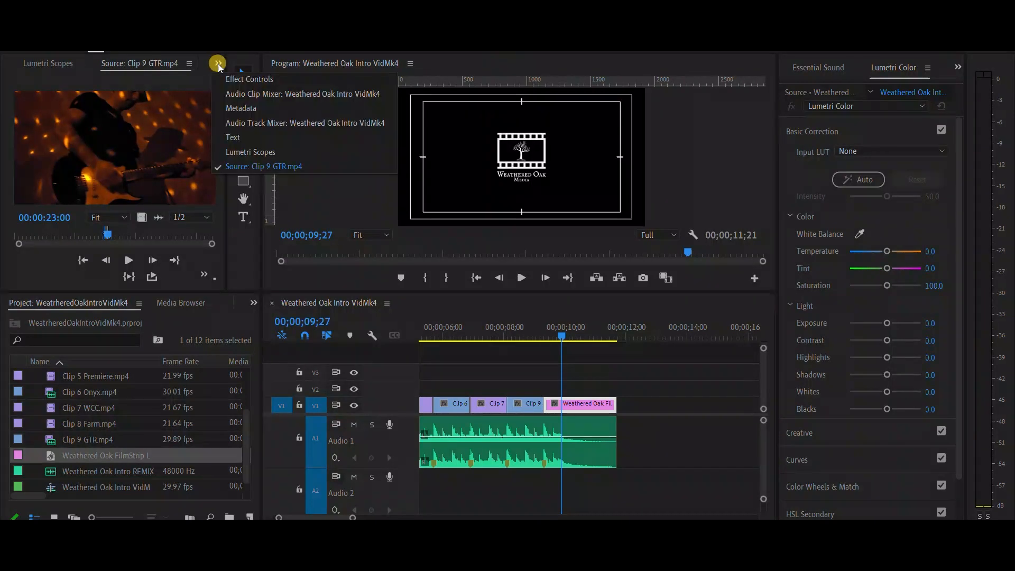
click(243, 79)
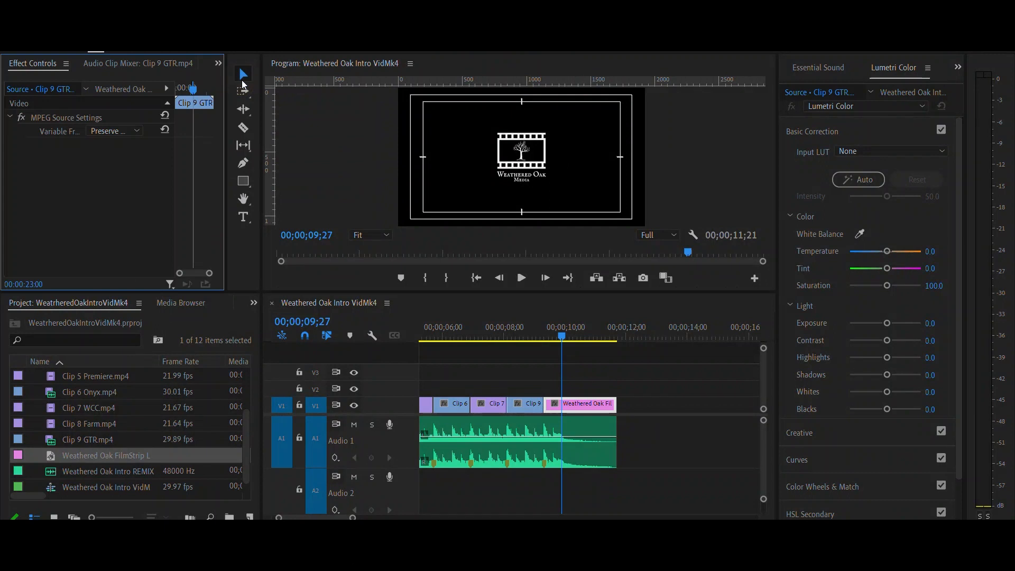
click(582, 405)
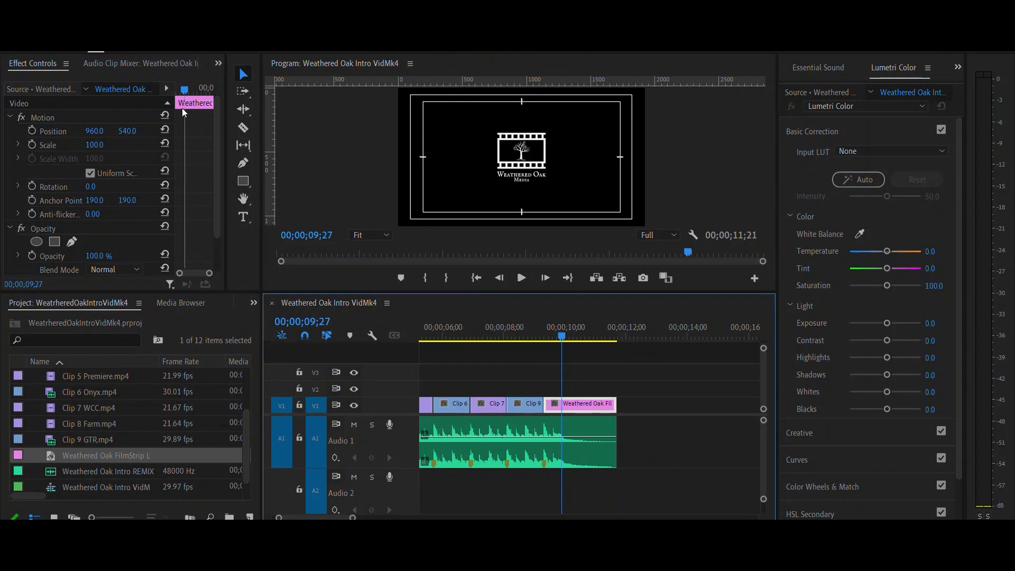
drag(184, 90, 180, 91)
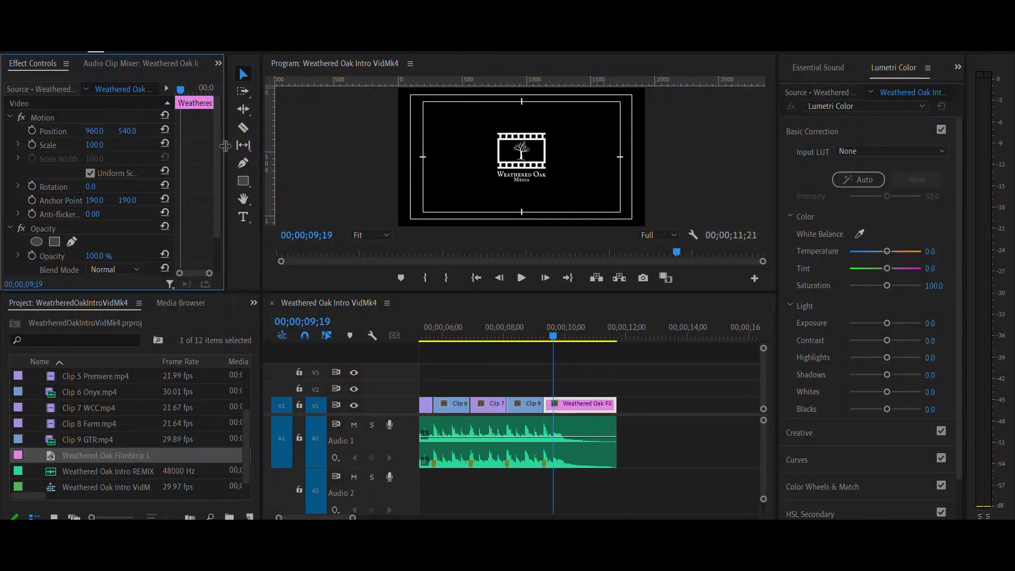
drag(257, 148, 327, 156)
drag(226, 156, 296, 159)
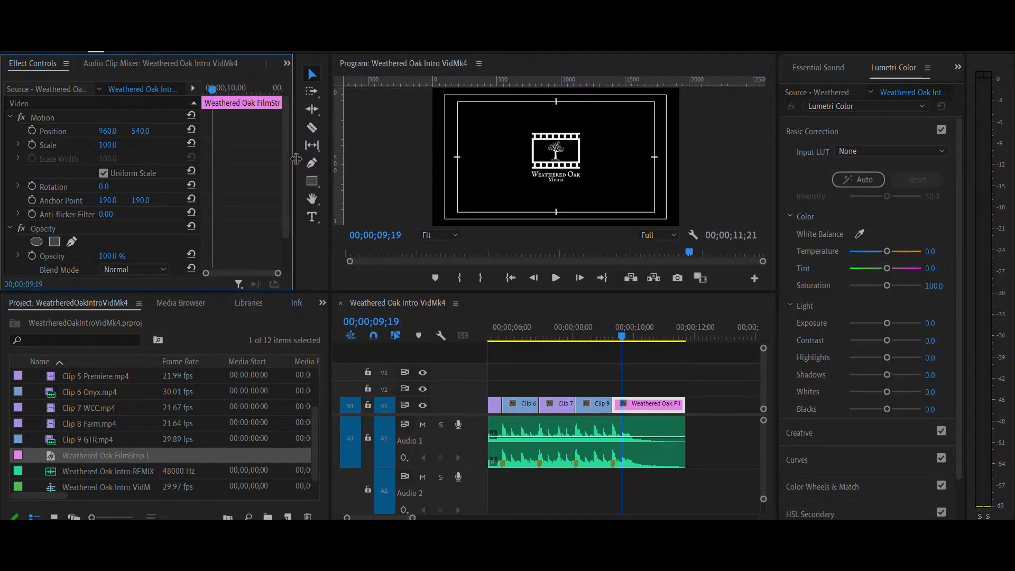
Step: Set the logo's Scale to 77 at the clip's start, 00;00;09;09, and turn on Scale keyframing there
mouse_move(212, 91)
mouse_down()
mouse_move(222, 96)
mouse_move(202, 95)
mouse_up()
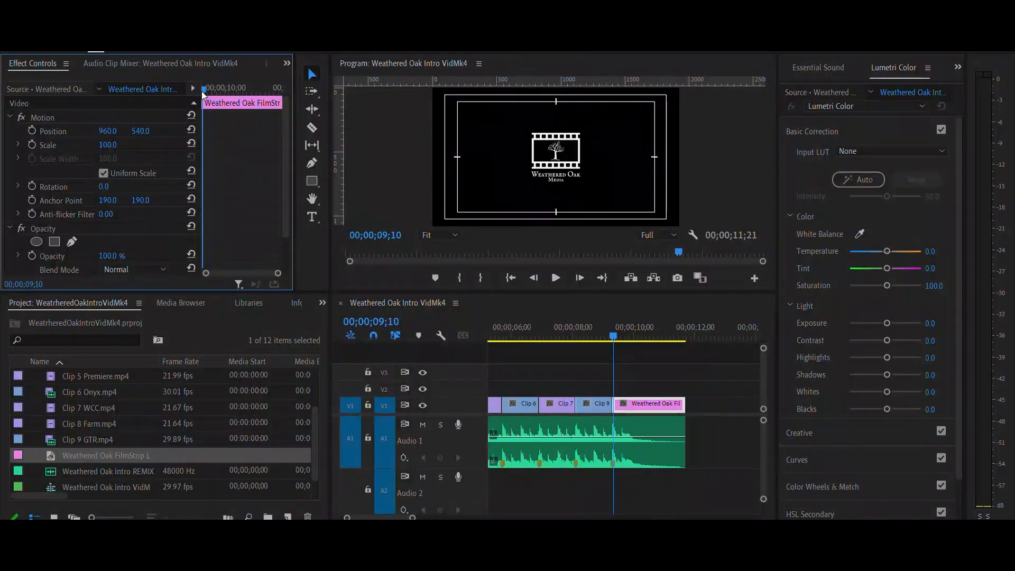
drag(203, 93, 203, 94)
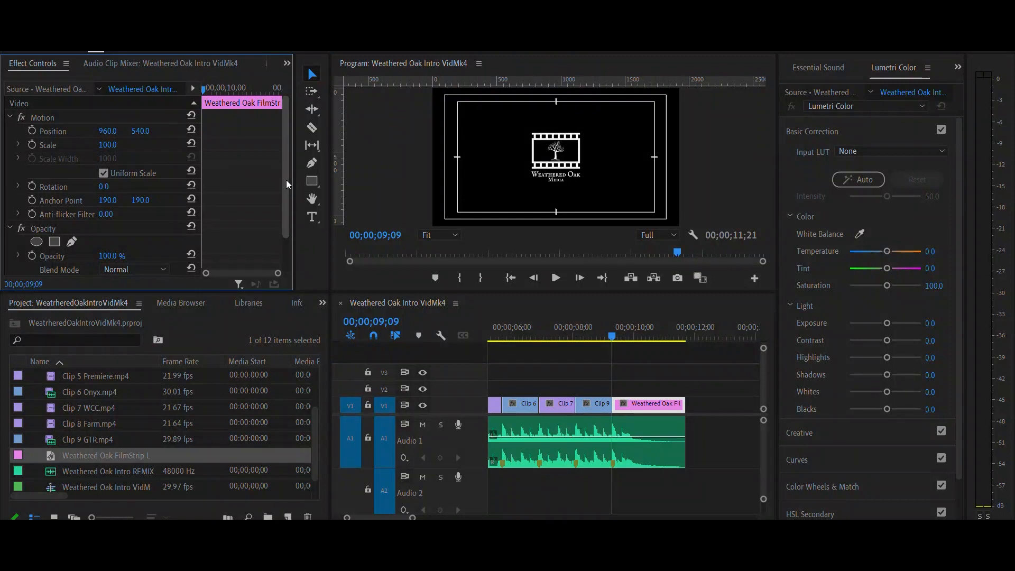
scroll(286, 191, down, 2)
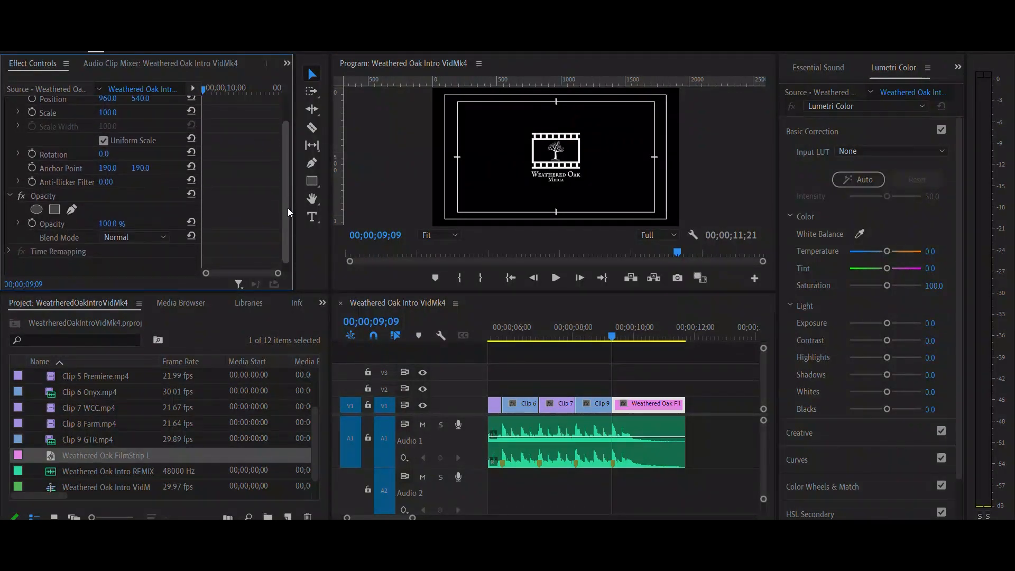
scroll(288, 211, up, 3)
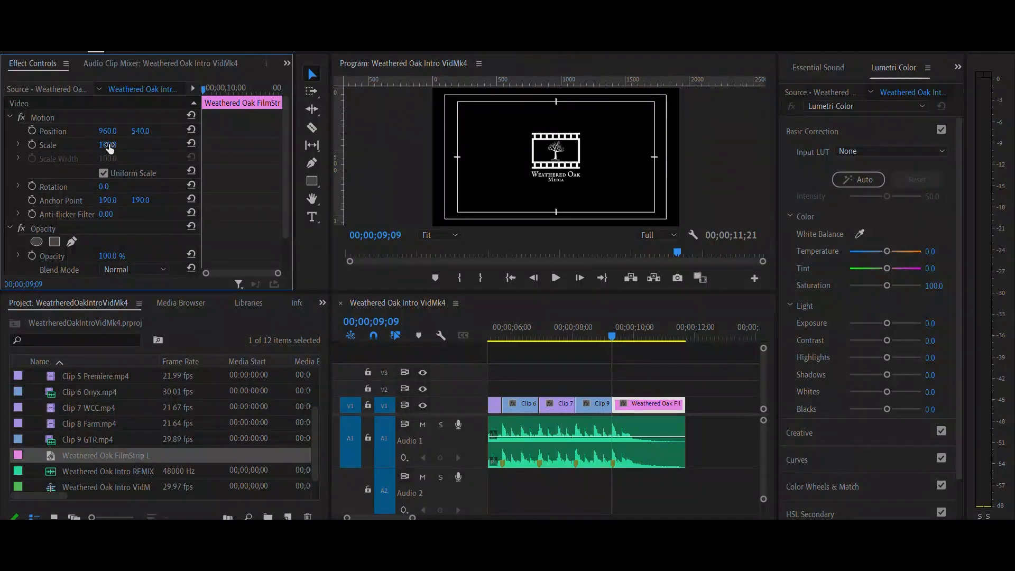
drag(110, 149, 109, 149)
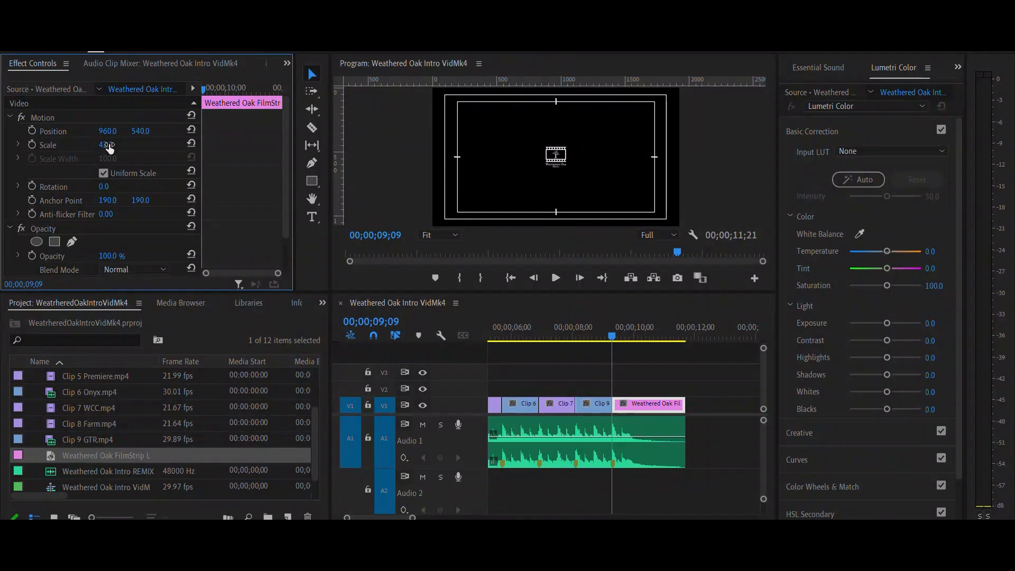
drag(110, 149, 118, 147)
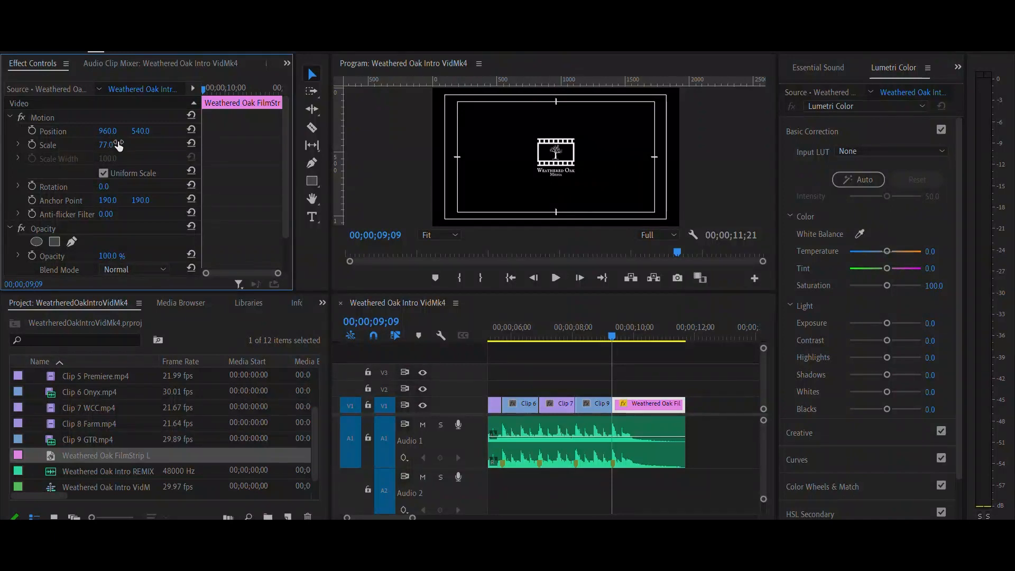
click(33, 145)
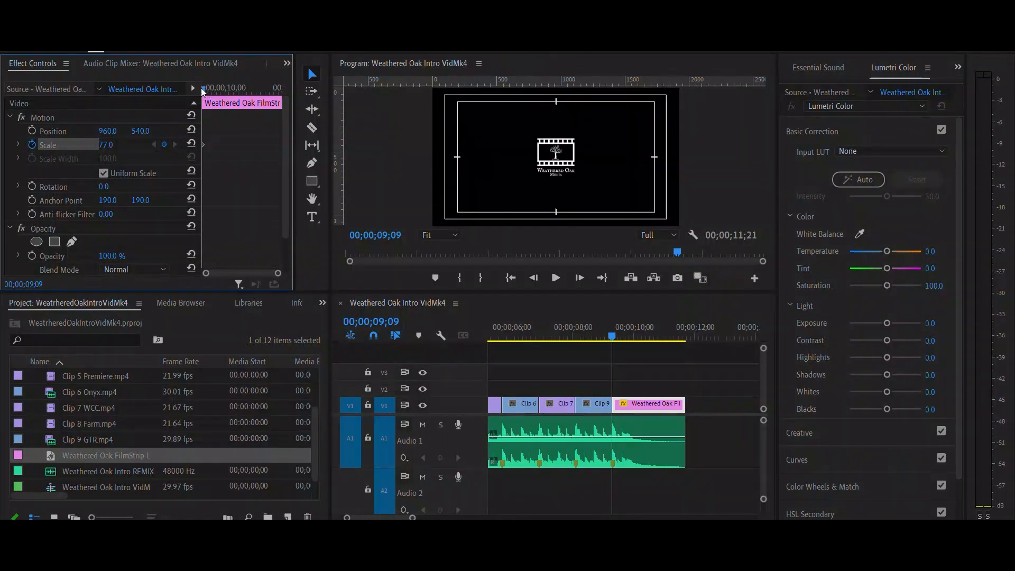
Step: Add a second Scale keyframe of 225 near the end of the logo clip, at 00;00;11;17
drag(204, 92, 279, 100)
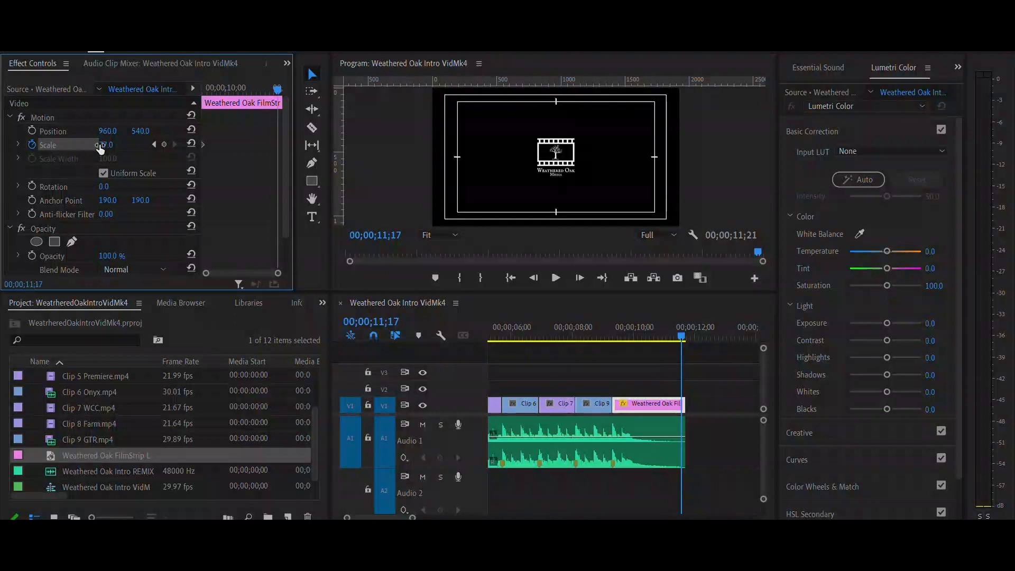
mouse_move(100, 149)
mouse_down()
mouse_move(108, 149)
mouse_move(100, 148)
mouse_up()
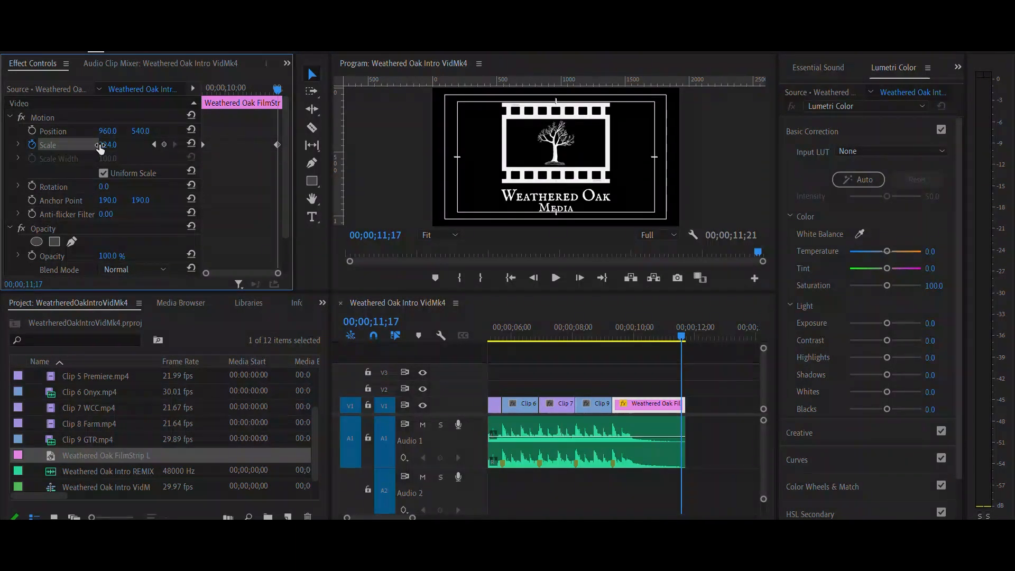
drag(100, 149, 219, 134)
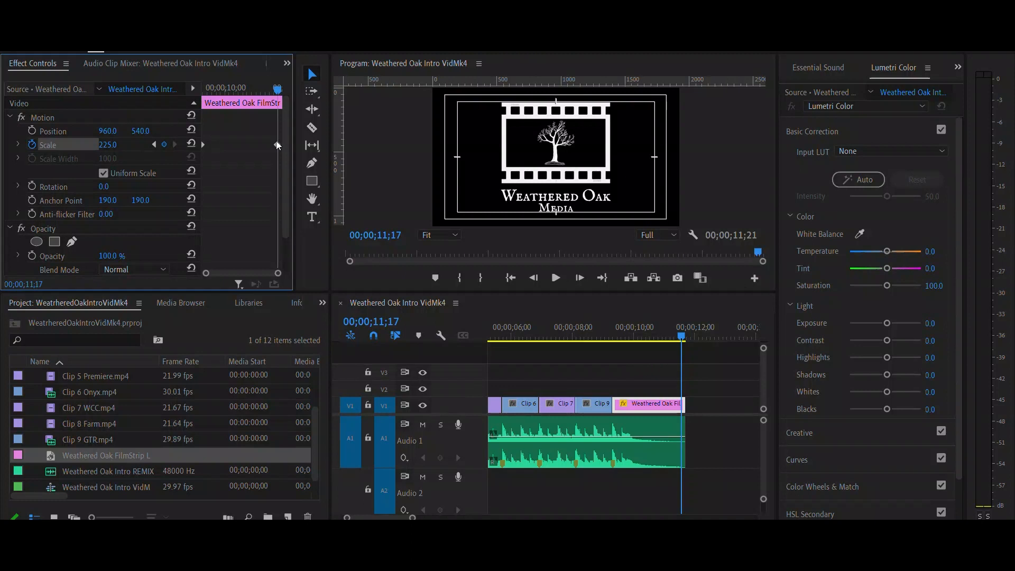
Step: Play back the logo's scale animation starting within Clip 9, and return the playhead to the start of the sequence
drag(684, 338, 599, 340)
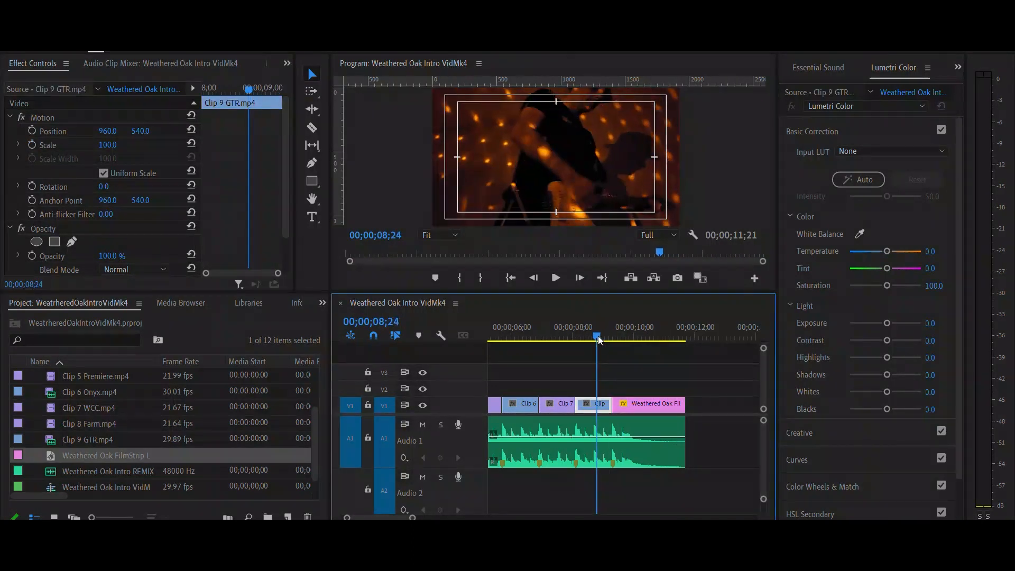
key(space)
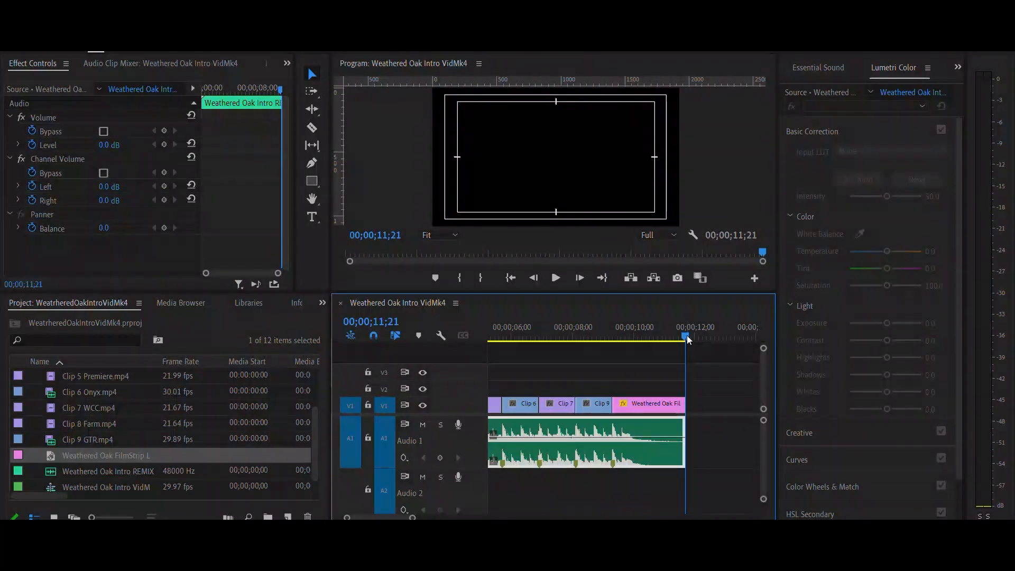
drag(687, 336, 572, 303)
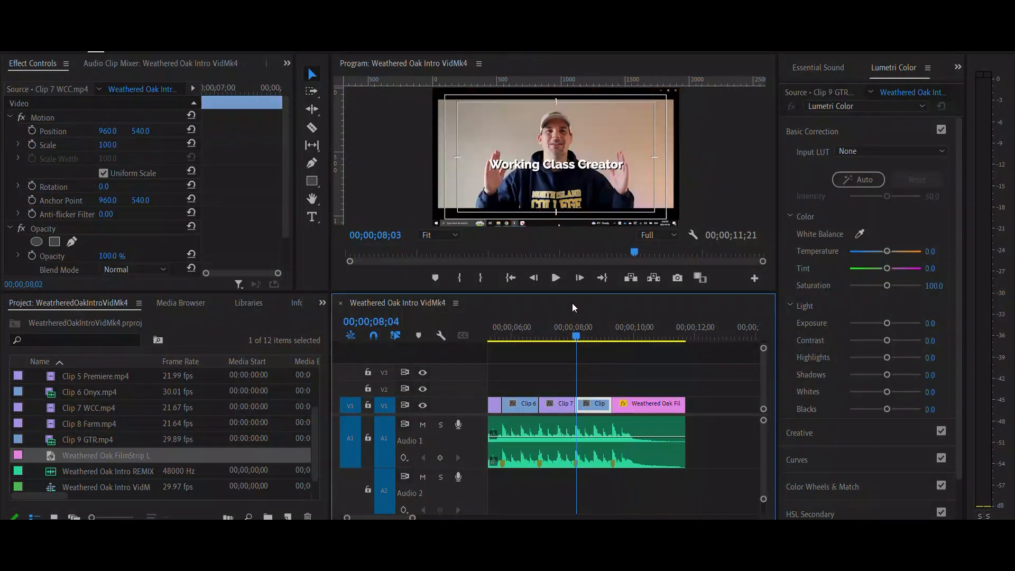
drag(510, 300, 426, 301)
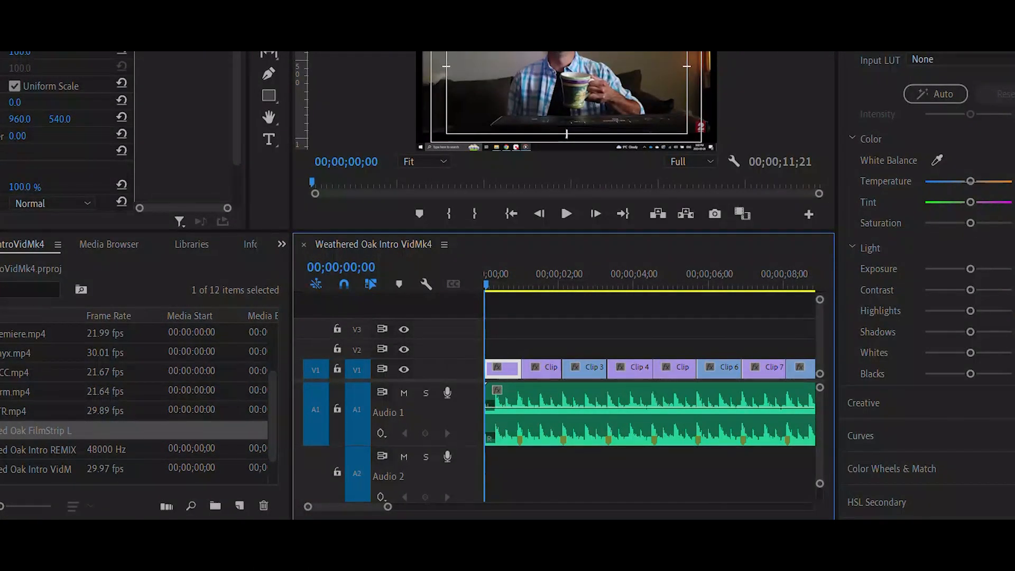
Step: Create a 1920 × 1080 adjustment layer with a 29.97 fps Drop-Frame timebase and square pixels
click(239, 507)
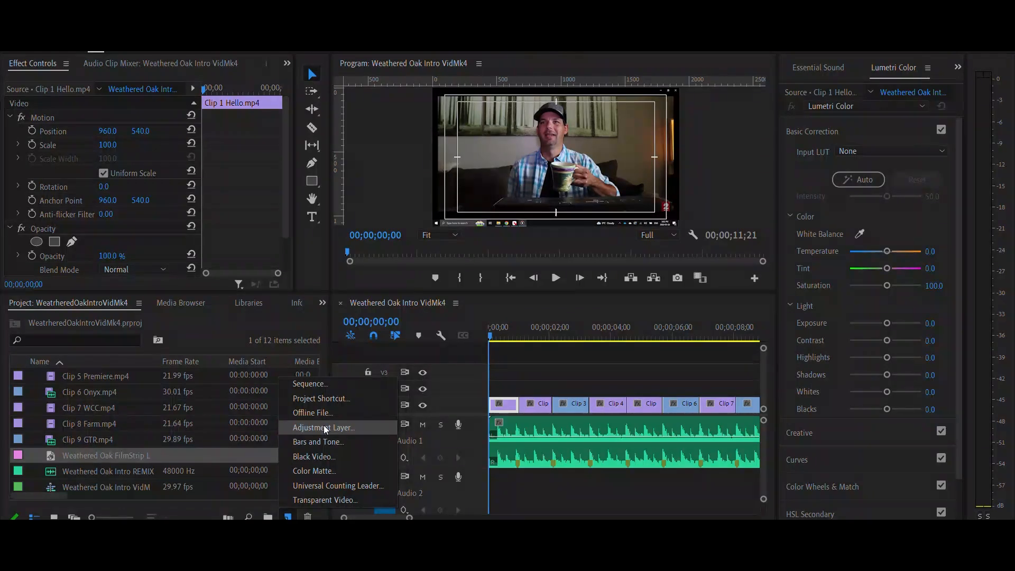
click(324, 427)
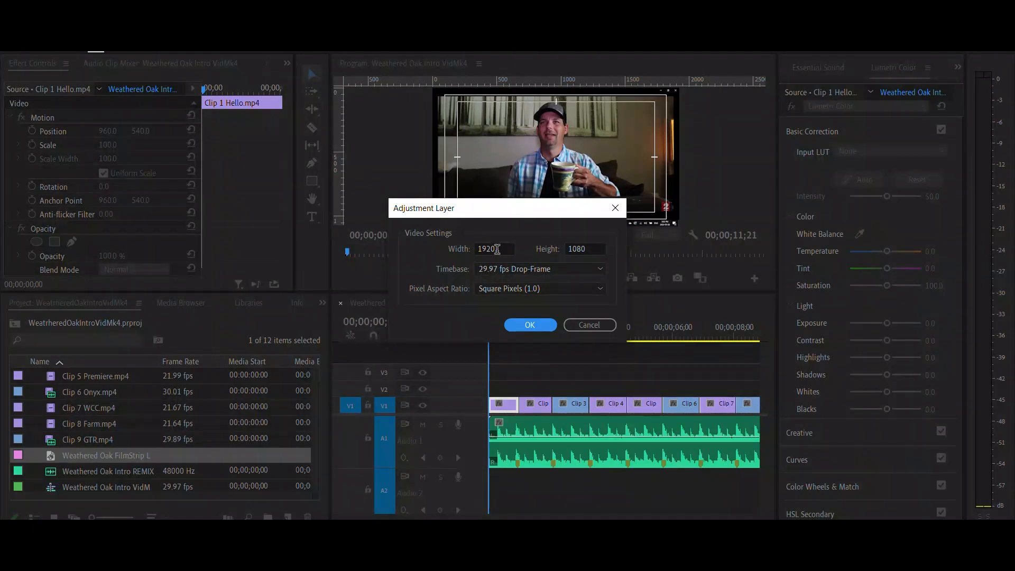
click(530, 324)
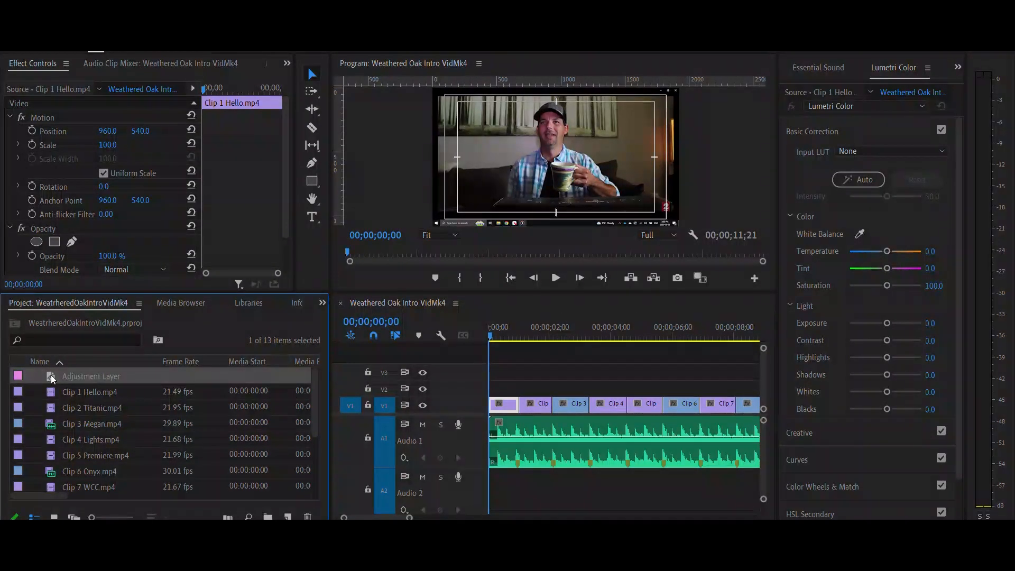
Step: Place the adjustment layer on V2 at the start of the sequence, extend it to where the logo clip begins, and select it
drag(76, 380, 497, 390)
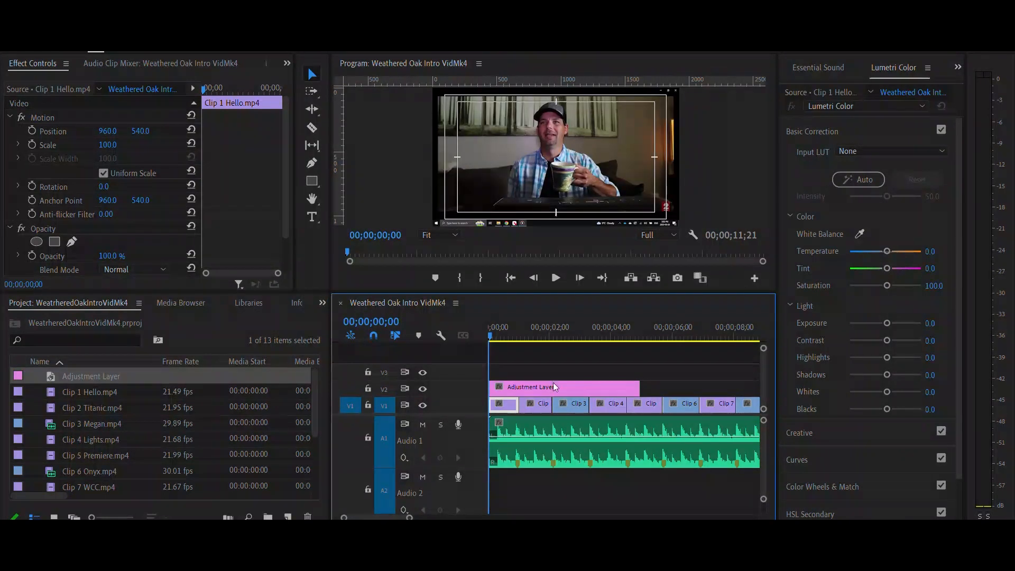
drag(411, 518, 429, 518)
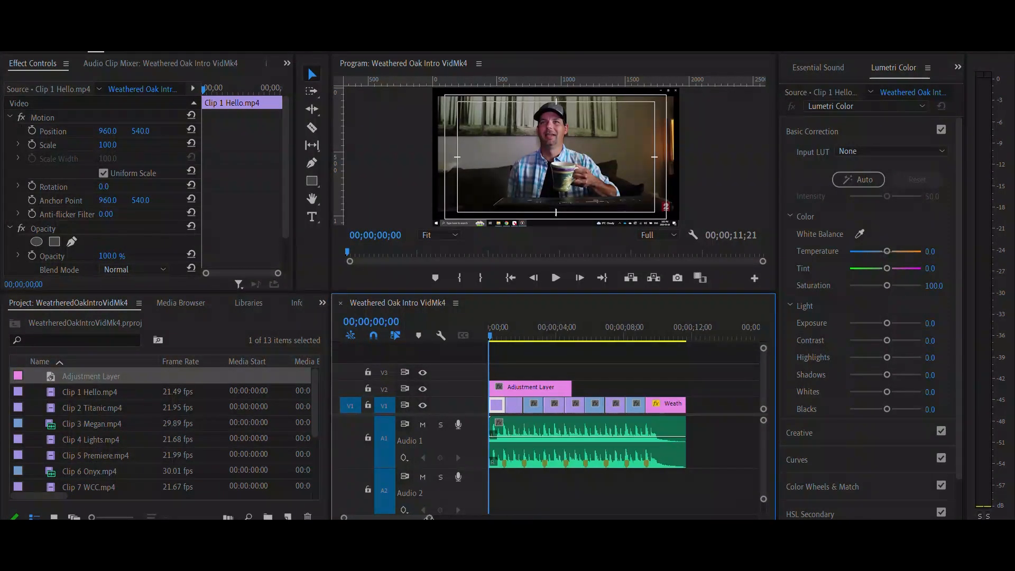
drag(569, 389, 644, 389)
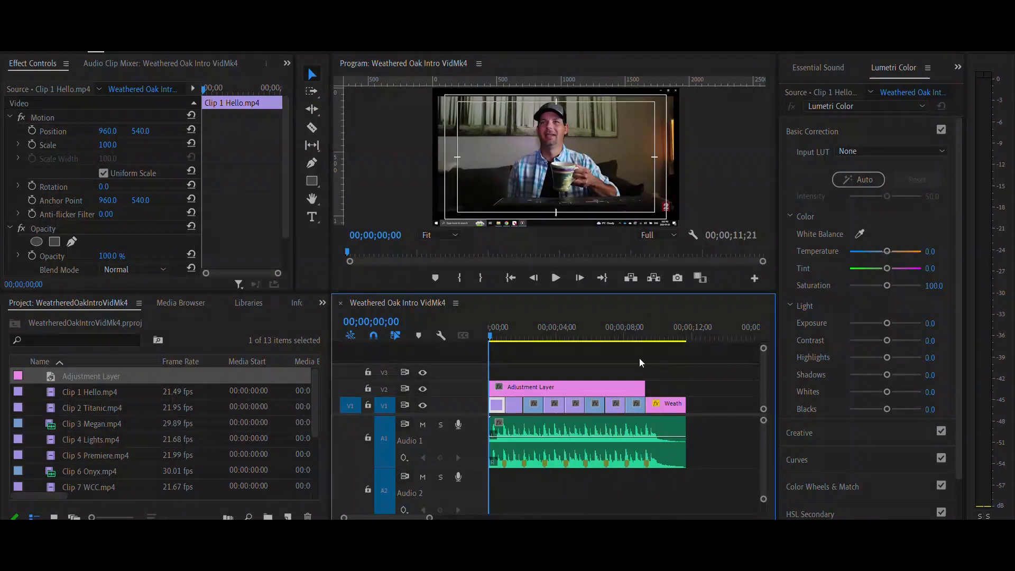
click(539, 389)
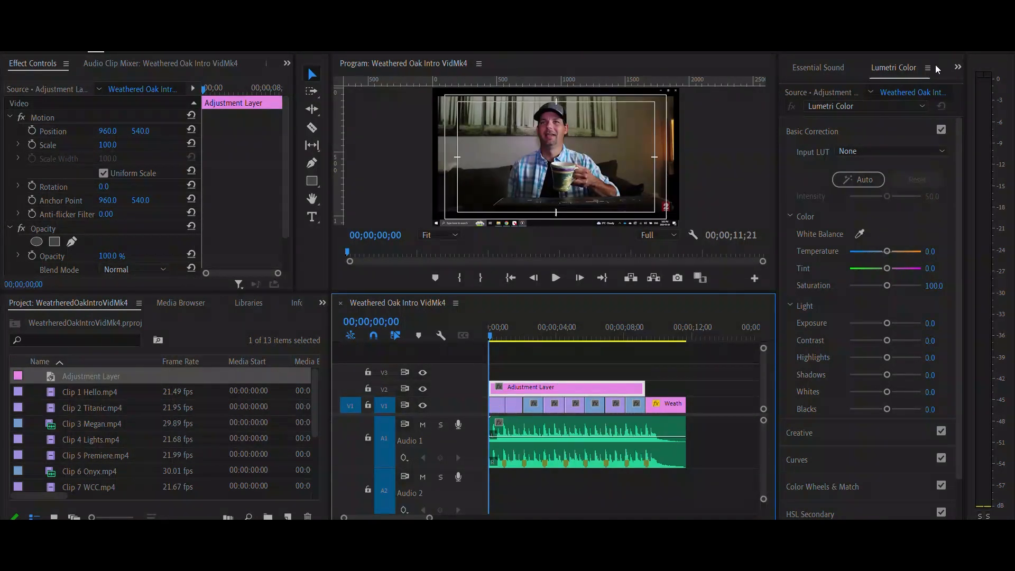
Step: Find the Crop video effect and apply it to the adjustment layer on V2
click(959, 67)
click(960, 69)
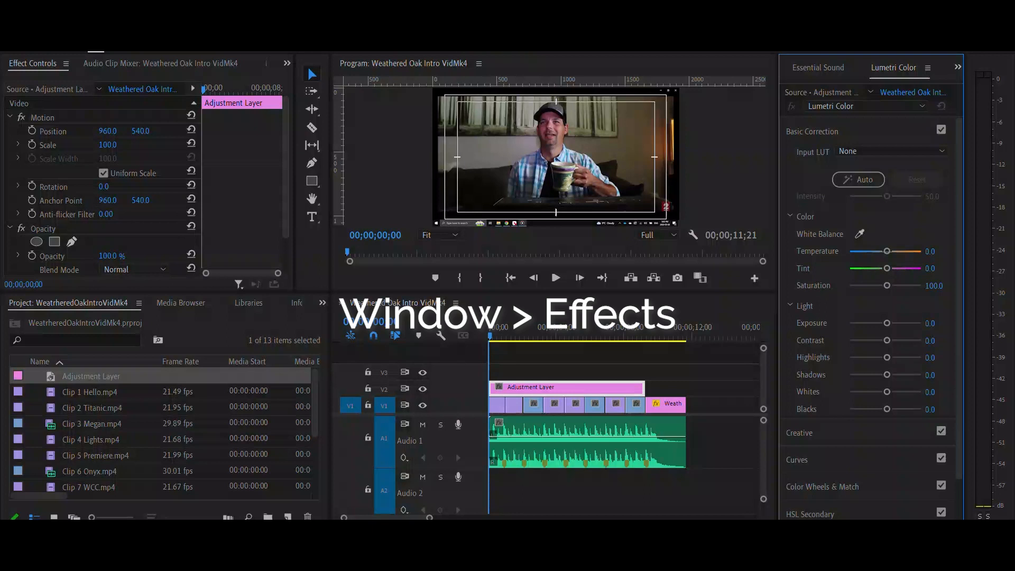
key(alt+w)
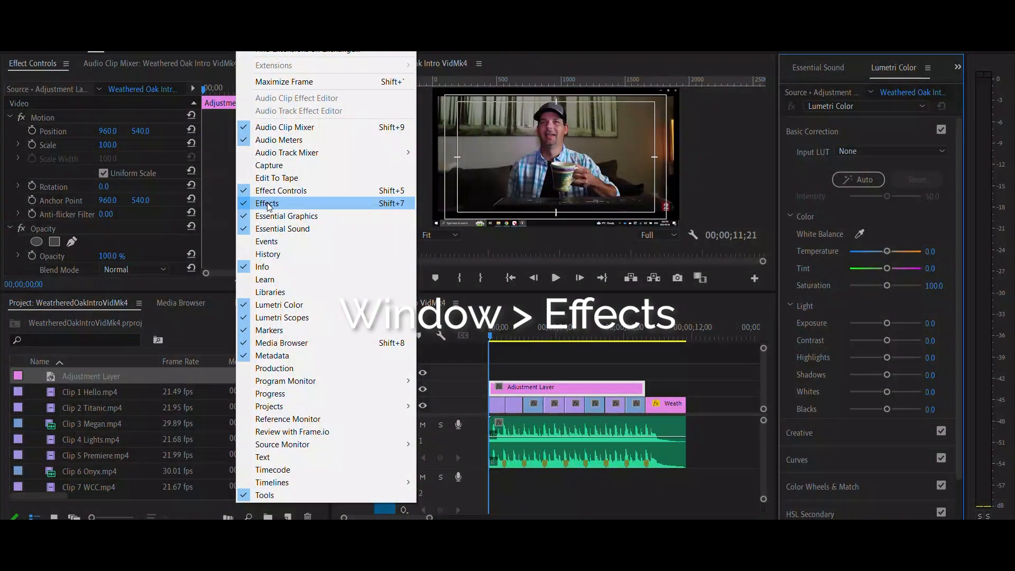
click(268, 203)
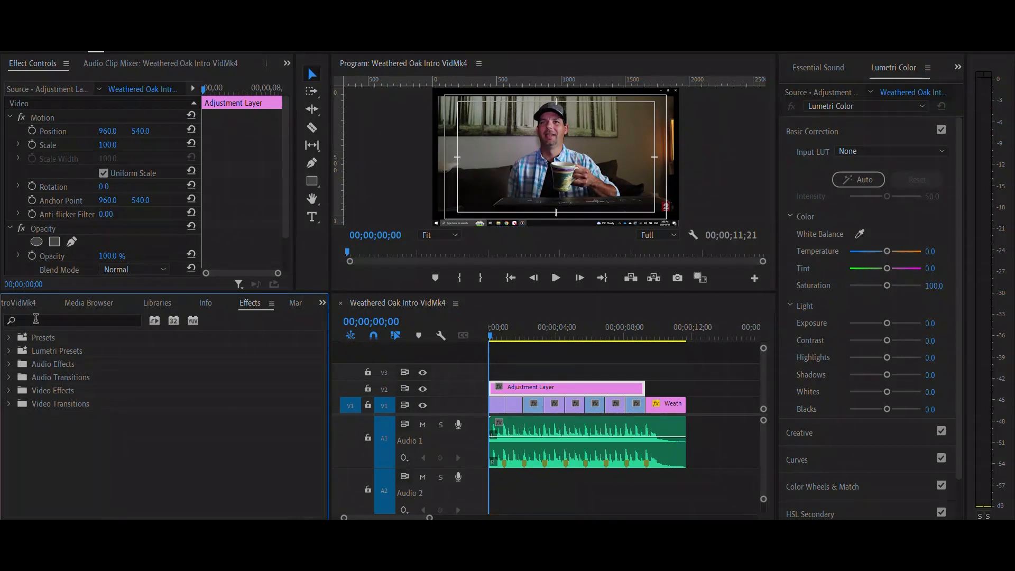
click(33, 322)
text(crop)
drag(50, 417, 600, 392)
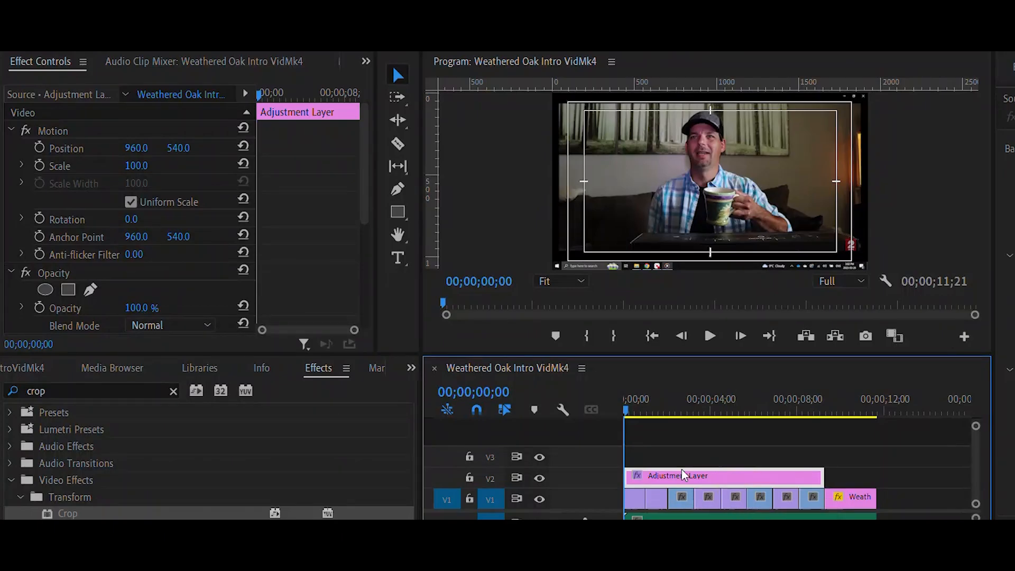
Step: Turn on keyframing for the adjustment layer's Crop Top and Bottom at the start of the sequence, both at 0%
drag(364, 168, 363, 238)
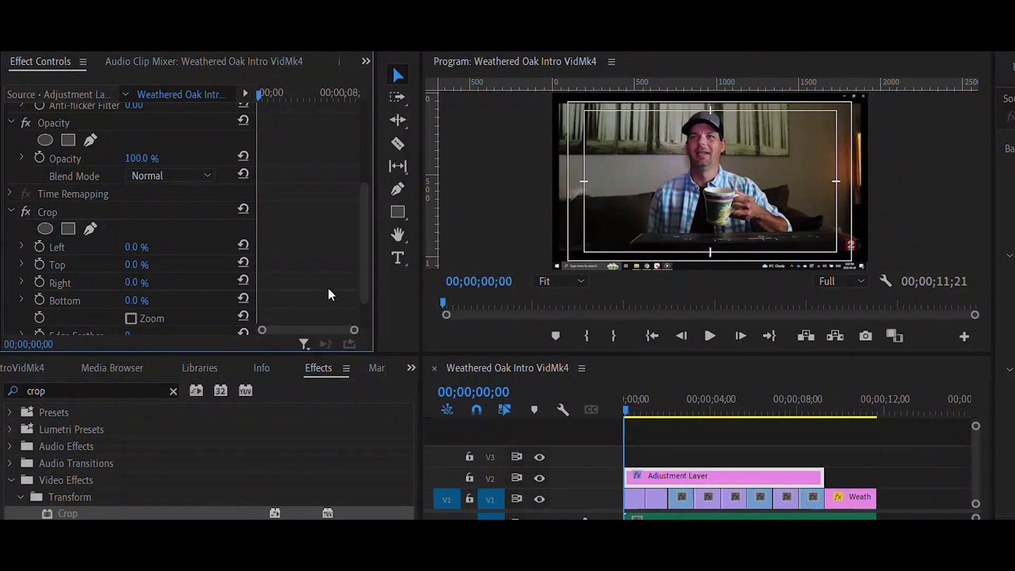
click(625, 413)
click(40, 264)
click(40, 300)
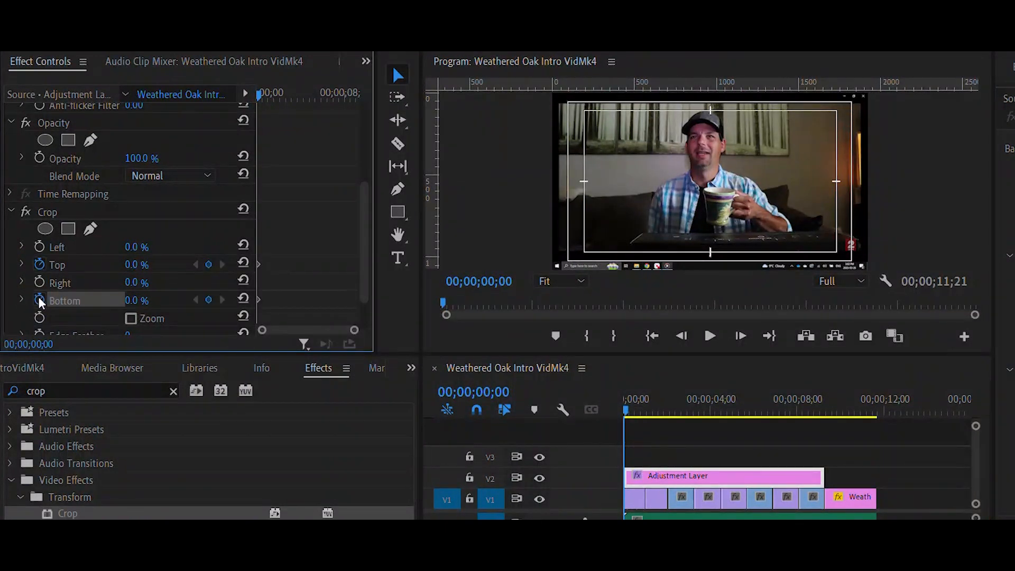
Step: Add Crop keyframes of 9% for Top and Bottom at 00;00;00;29, and play the sequence back from its start
drag(627, 408, 648, 417)
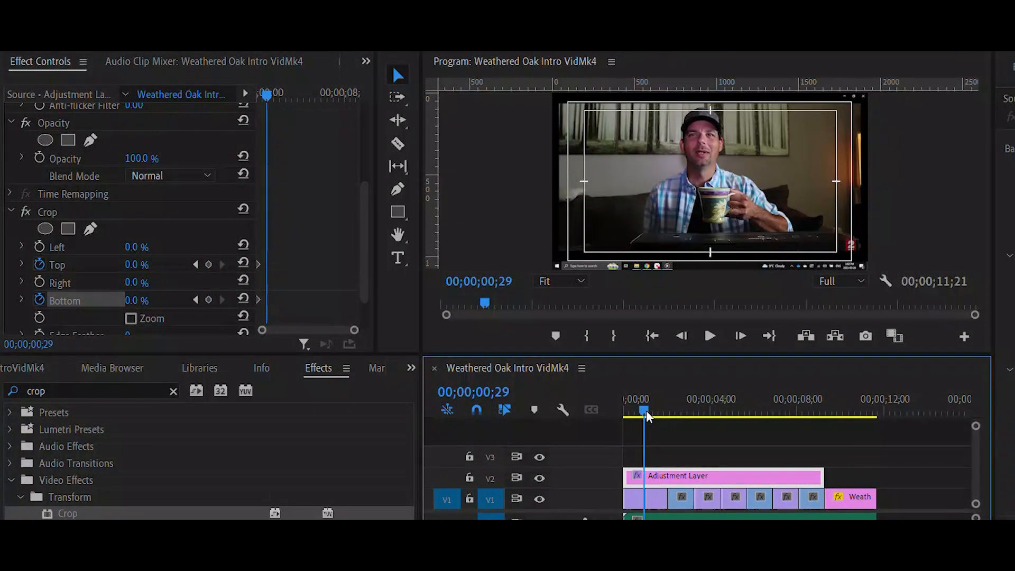
click(132, 265)
text(9)
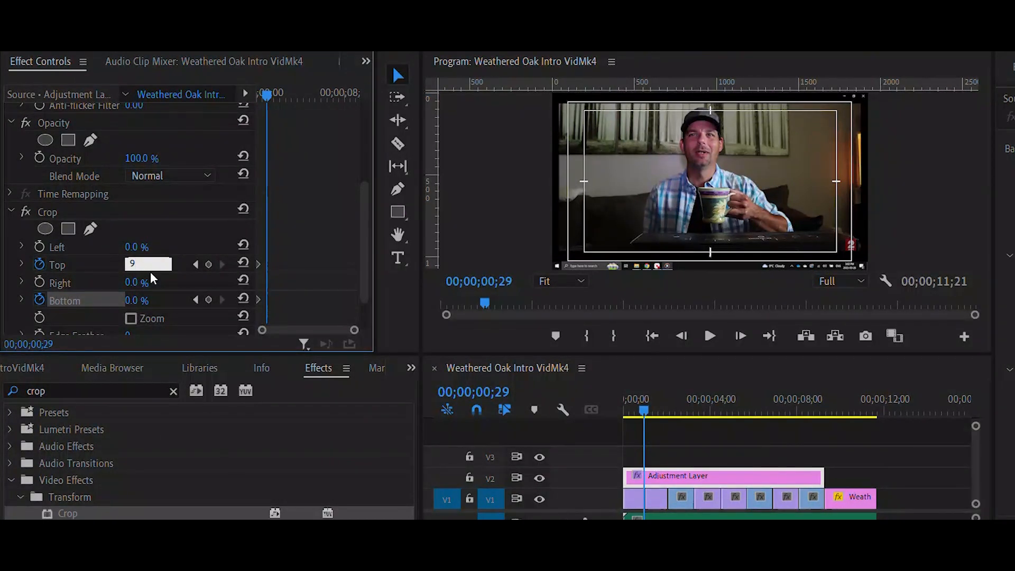
key(Return)
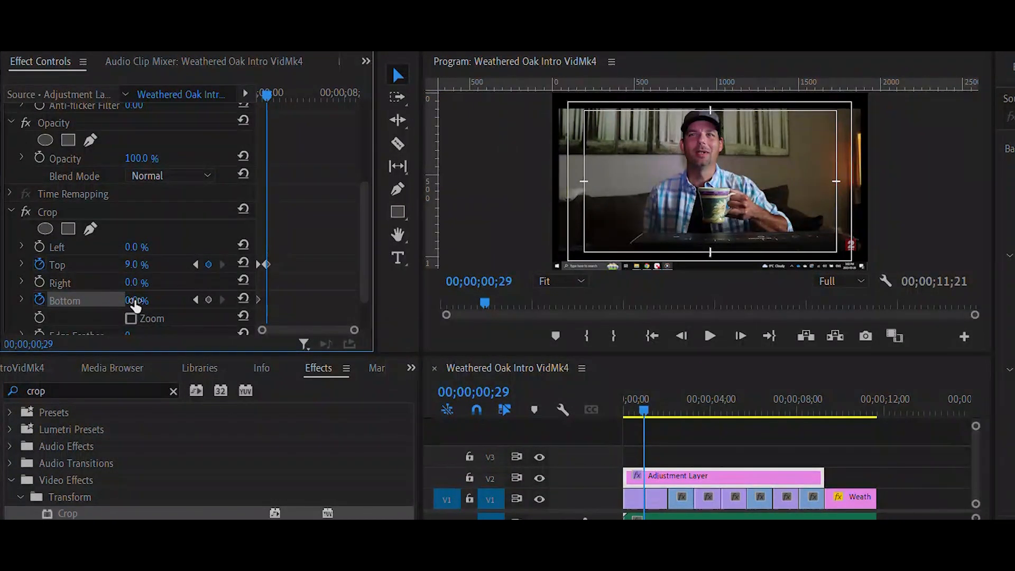
click(133, 300)
text(9)
key(Return)
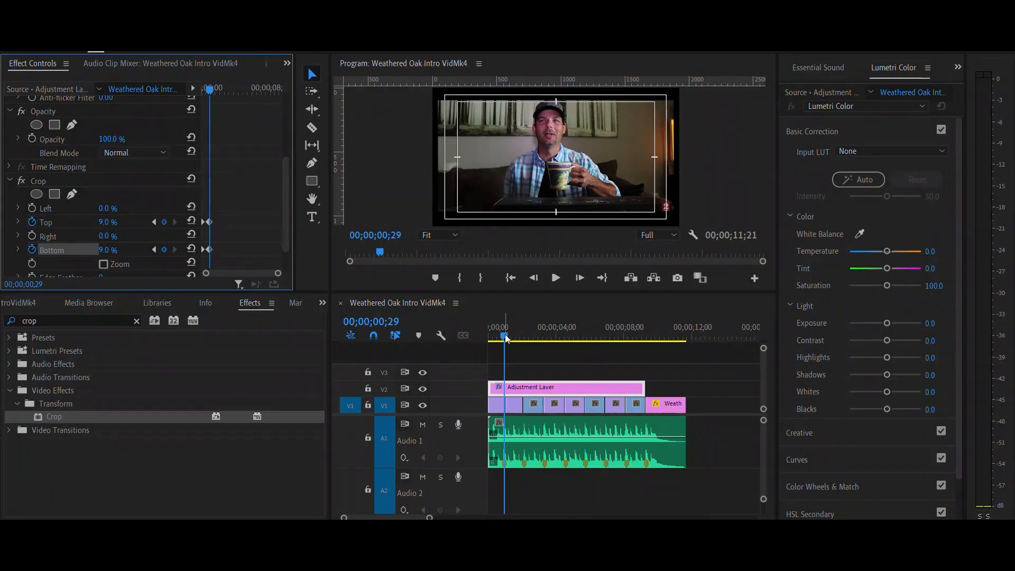
drag(505, 338, 486, 341)
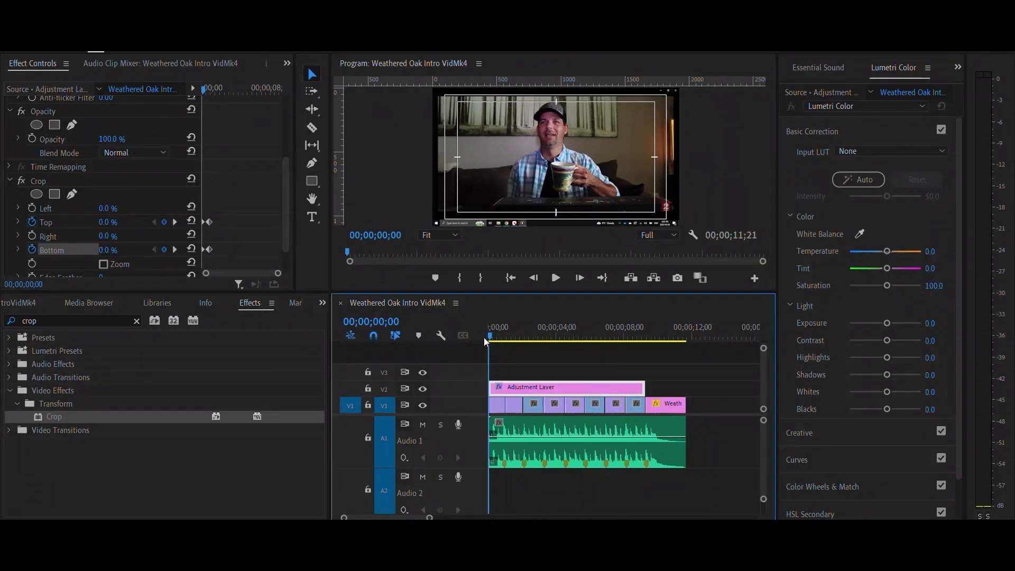
key(space)
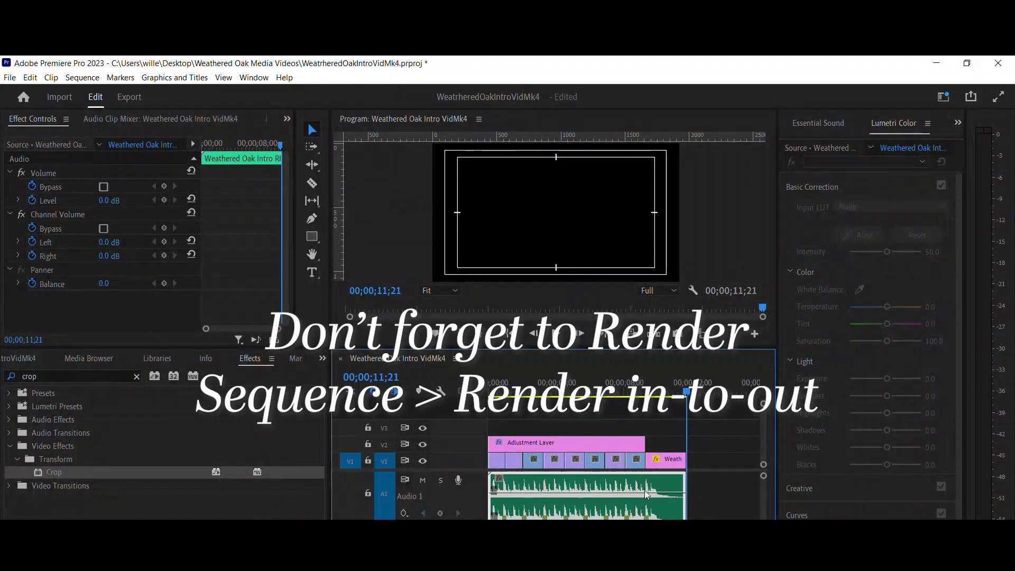
Step: Save the project, and use Project Manager to collect and copy the sequence's files to the Weathered Oak Media Videos folder
click(9, 78)
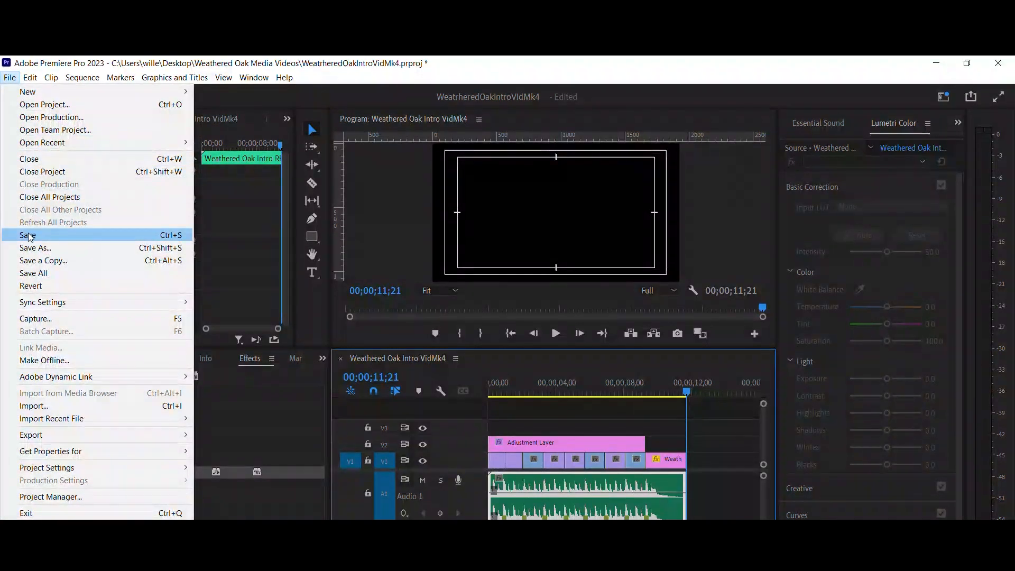
click(29, 235)
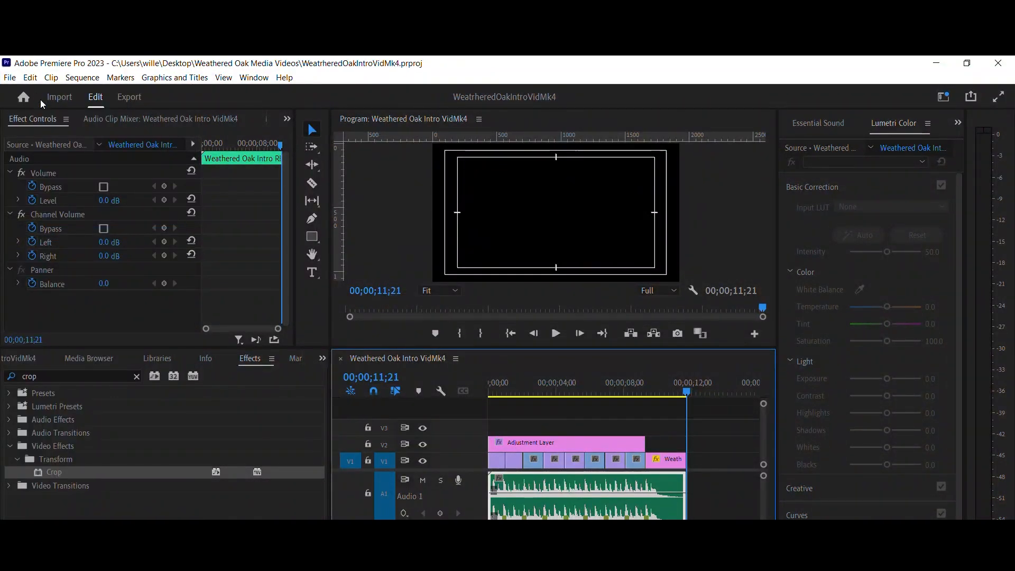
click(10, 77)
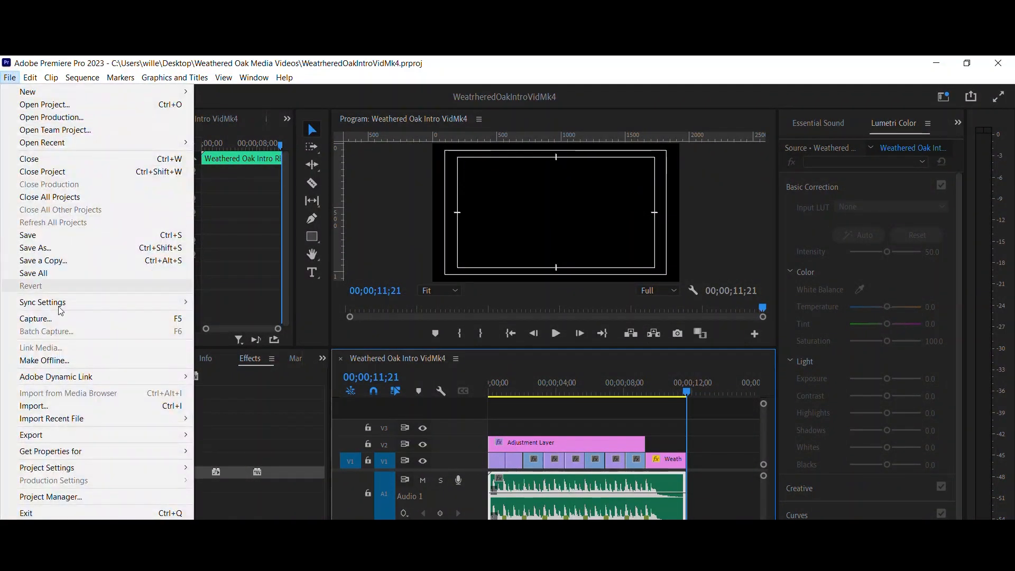
click(61, 499)
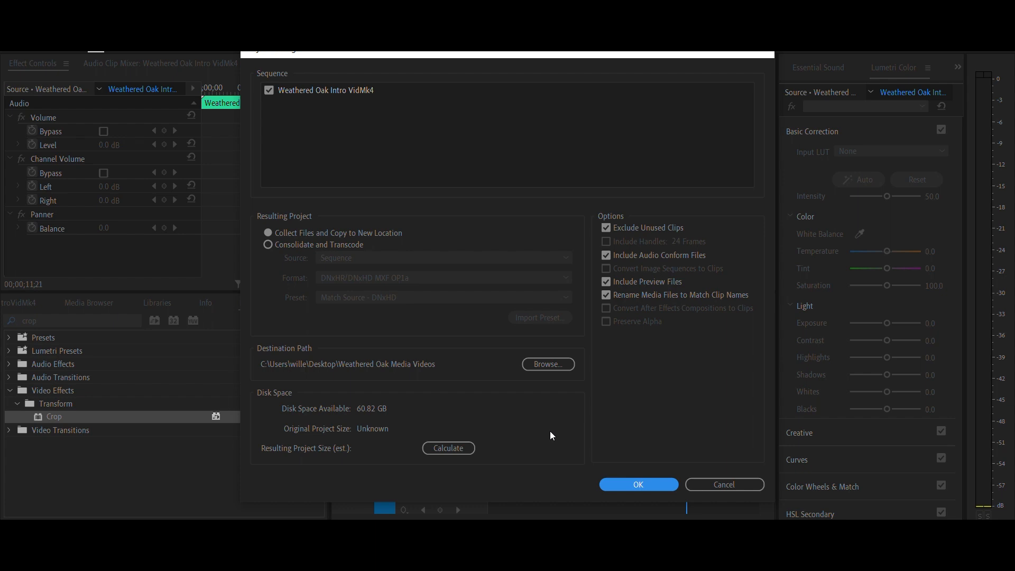
click(639, 485)
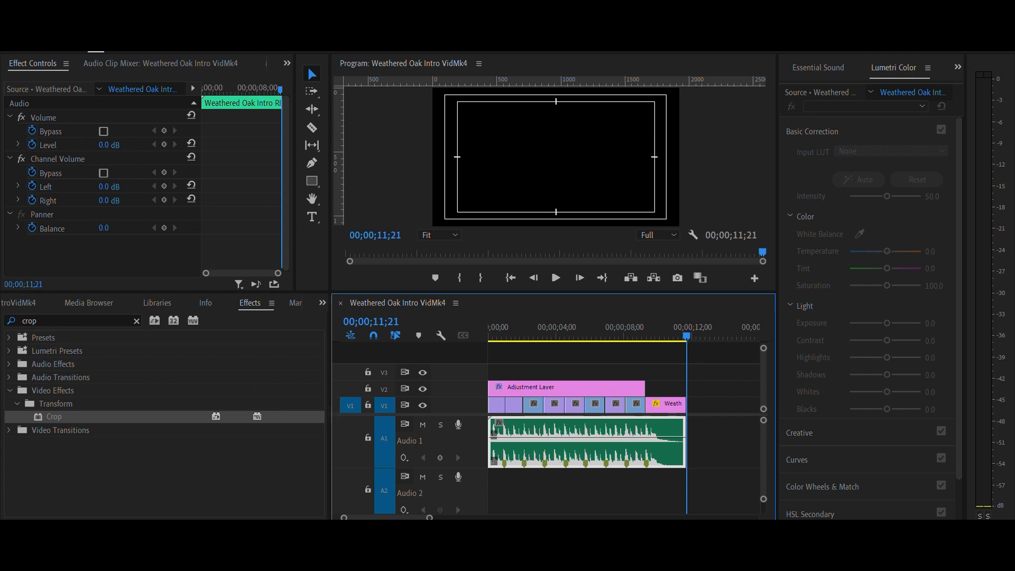
Step: Export the sequence as Weathered Oak Intro VidMk4.mp4 in H.264 format with the High Quality 1080p HD preset
click(11, 45)
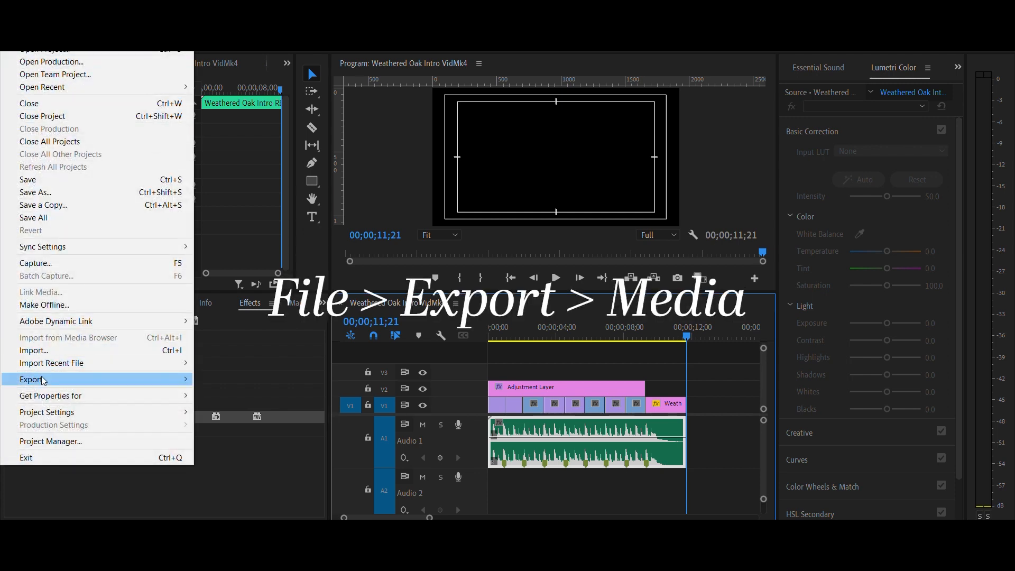
mouse_move(76, 380)
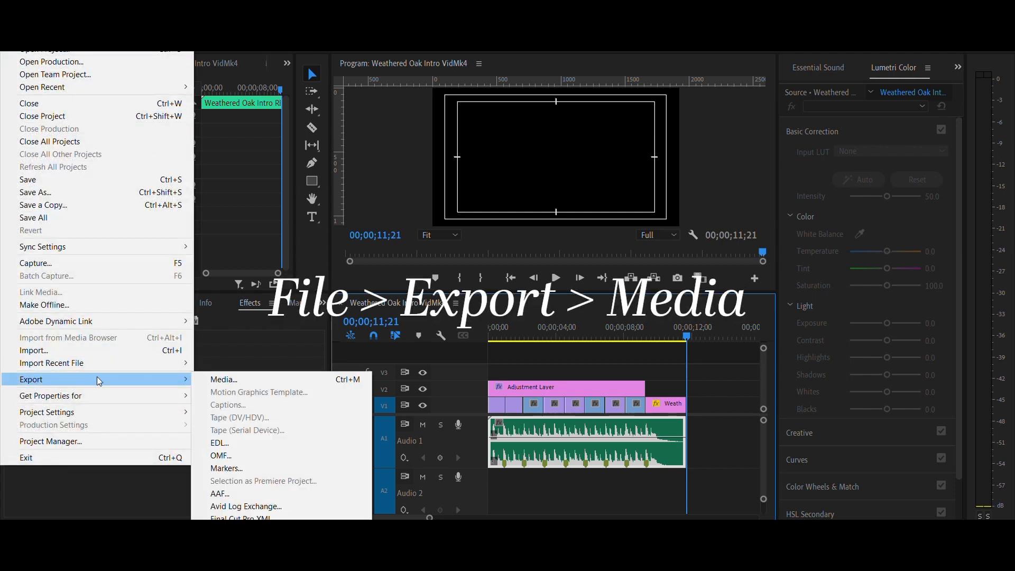
click(245, 380)
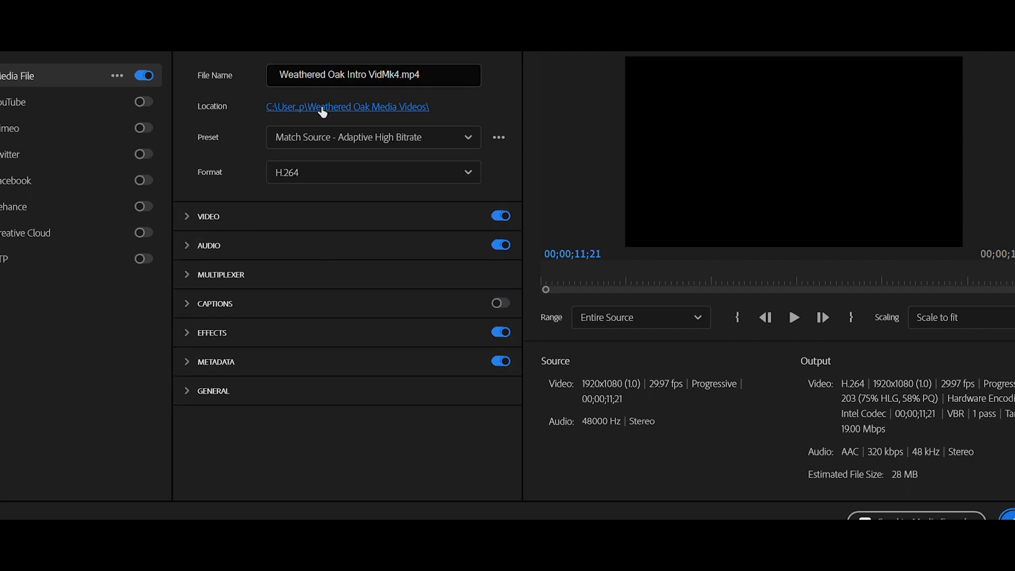
click(468, 137)
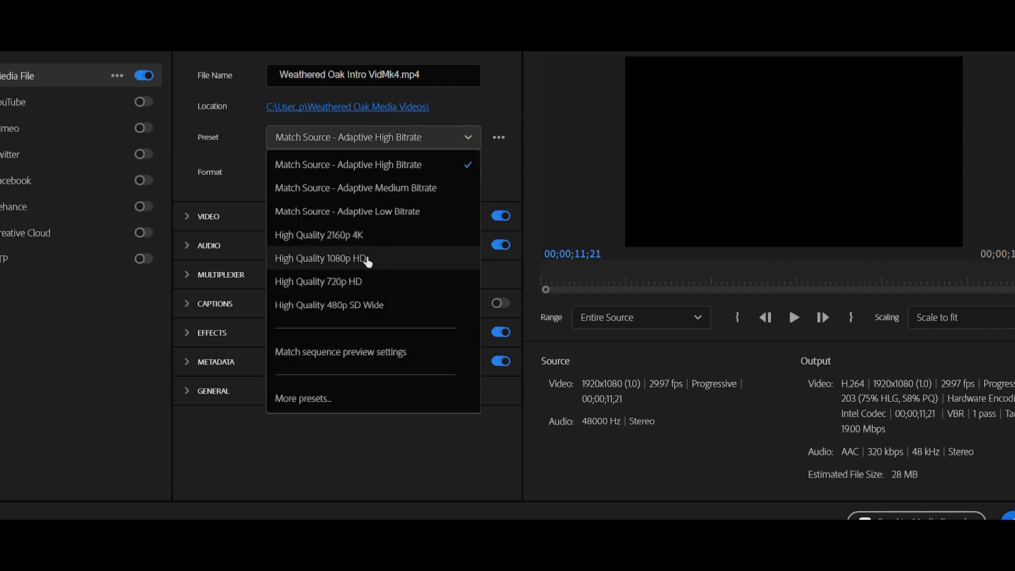
click(332, 259)
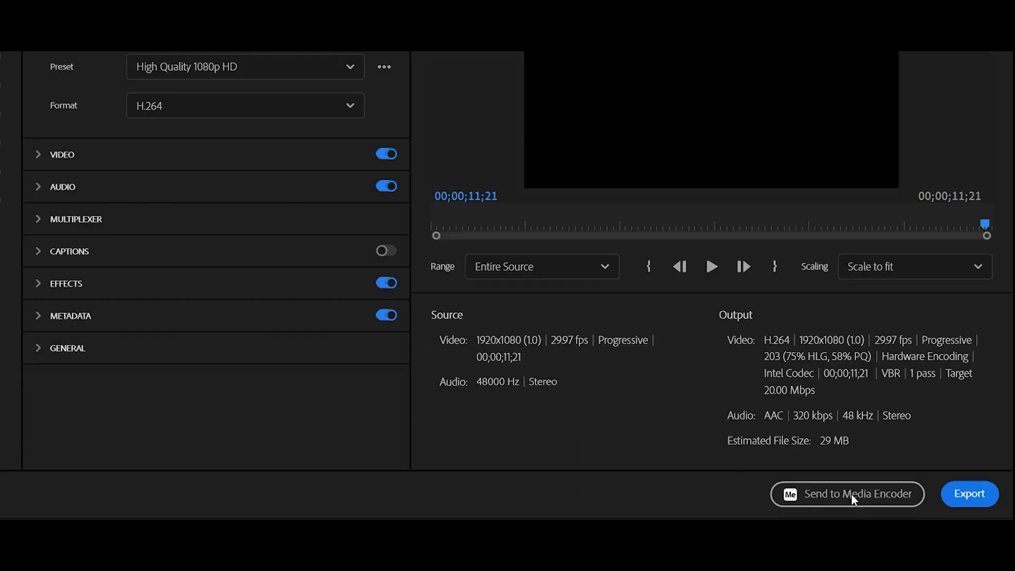
click(972, 496)
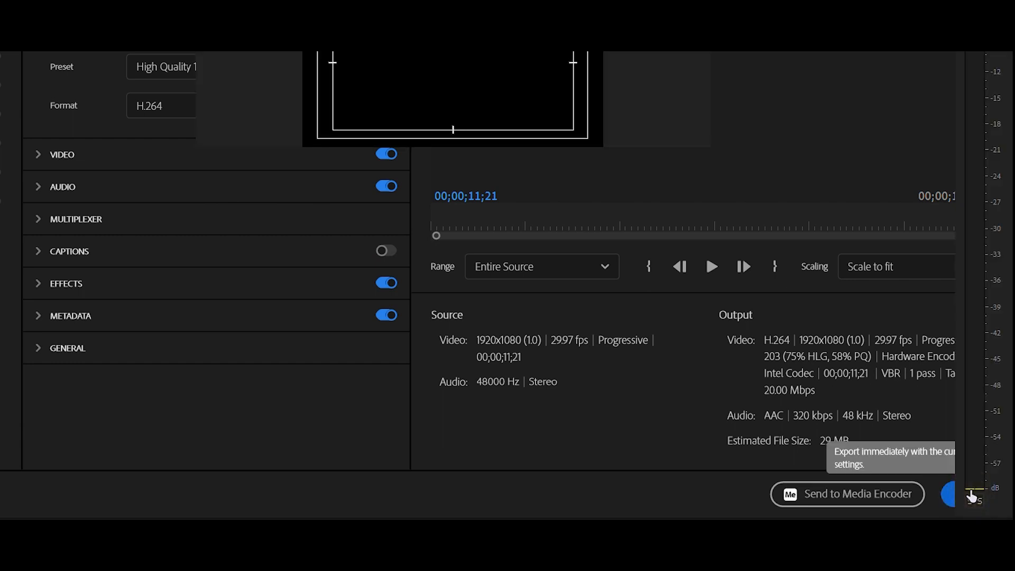